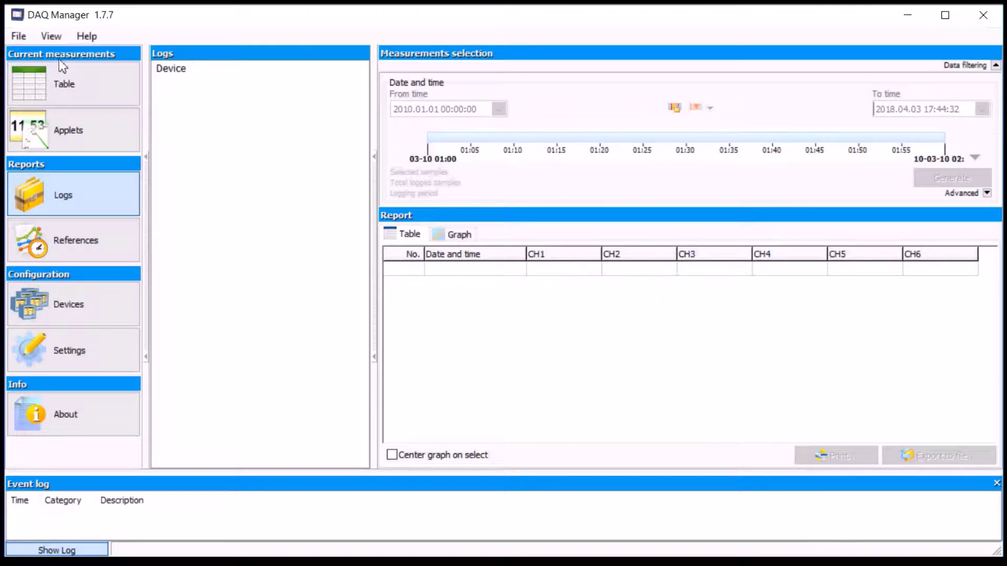
Step: Import the measurements from the desktop folder Demo_1234P1234 and close the import window without deleting the source
{"action": "left_click", "coordinate": [20, 38]}
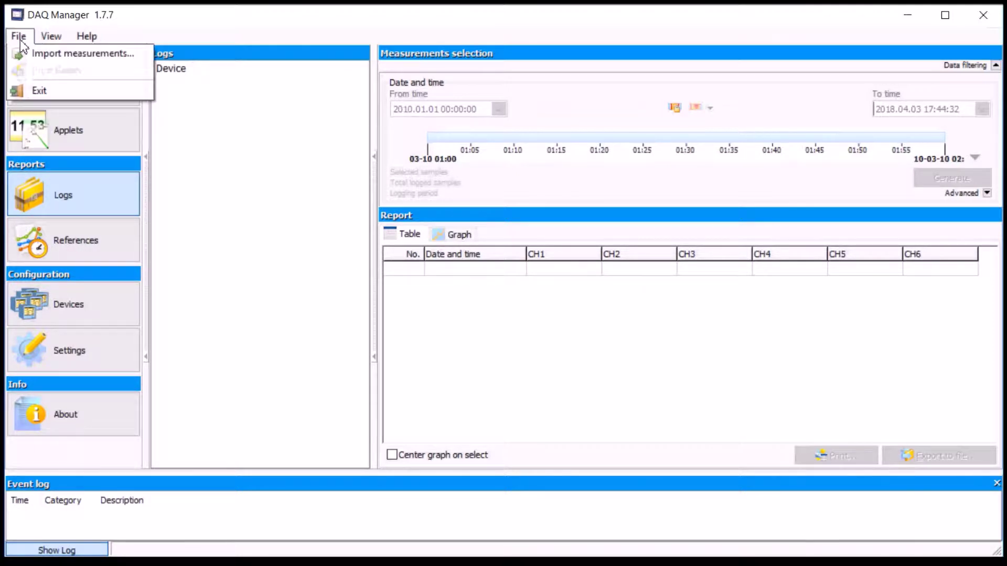
{"action": "left_click", "coordinate": [46, 54]}
{"action": "left_click_drag", "start_coordinate": [626, 253], "coordinate": [627, 321]}
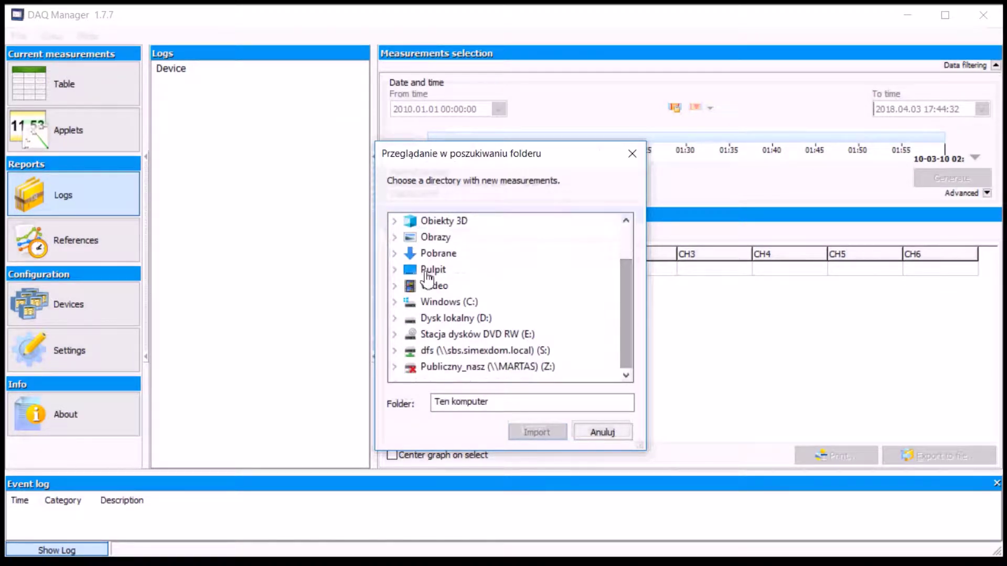
{"action": "left_click", "coordinate": [395, 269]}
{"action": "left_click", "coordinate": [453, 289]}
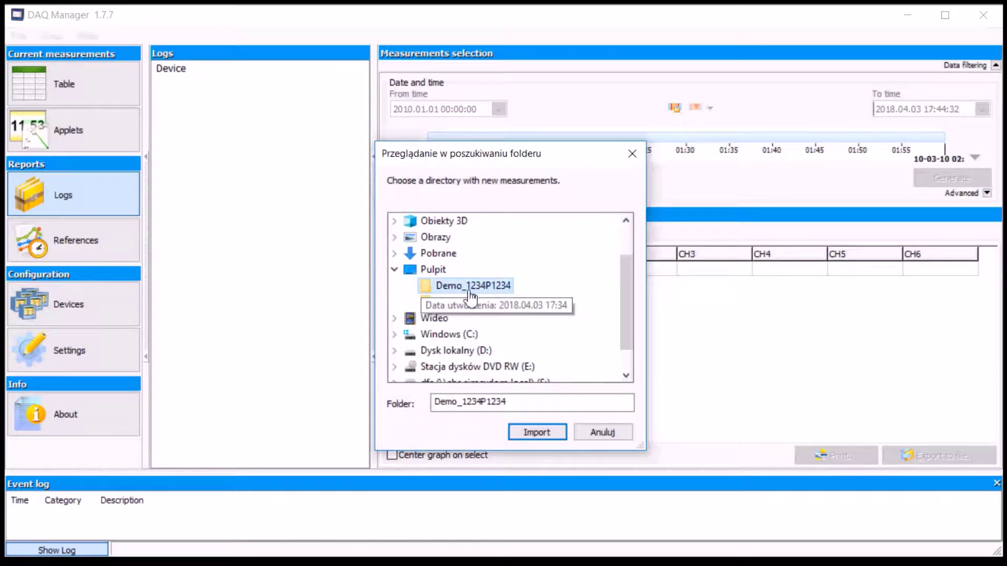
{"action": "left_click", "coordinate": [536, 433]}
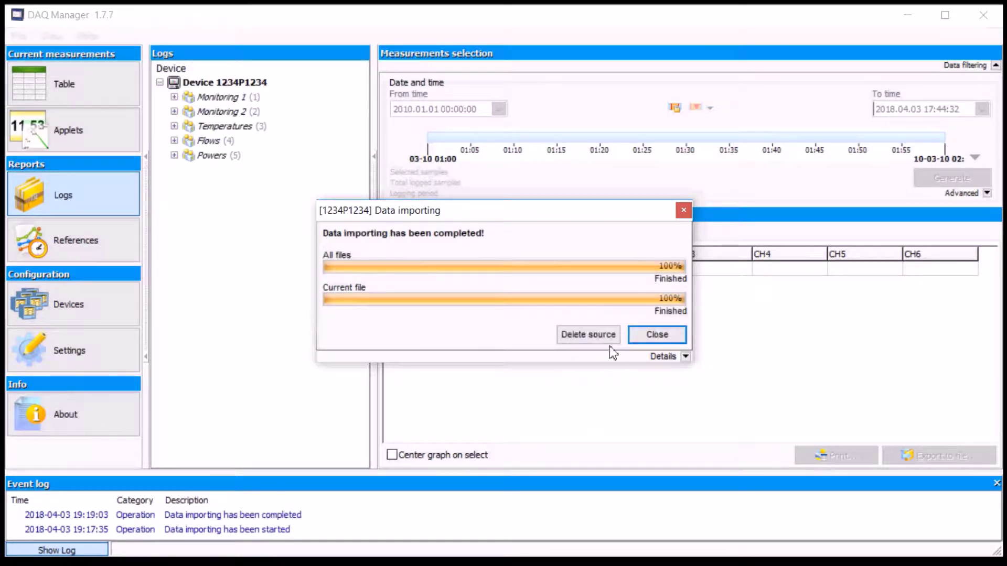
{"action": "left_click", "coordinate": [650, 342]}
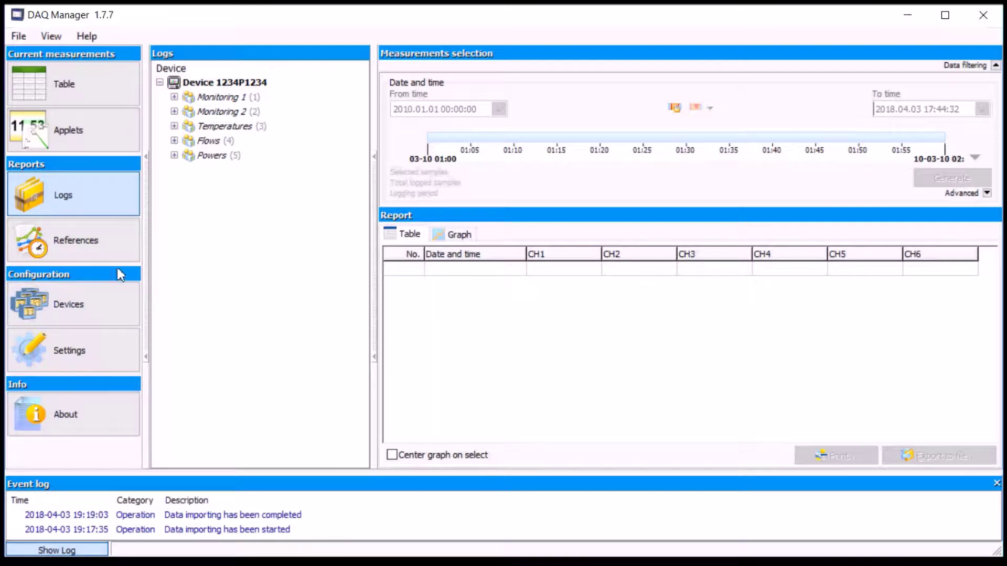
Step: Look through the program's application, display, Ethernet, current measurements and printout settings
{"action": "left_click", "coordinate": [90, 354]}
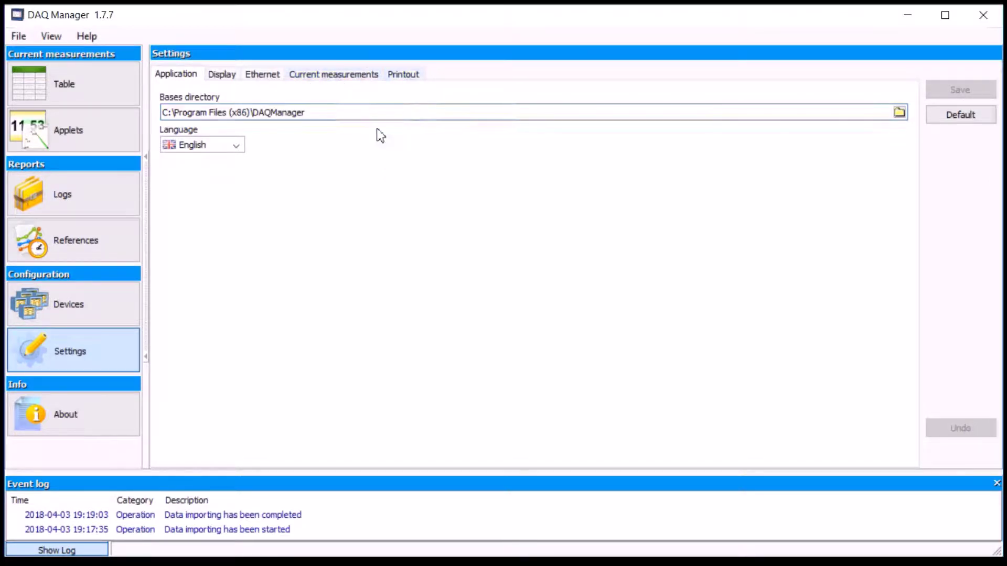
{"action": "left_click", "coordinate": [220, 78]}
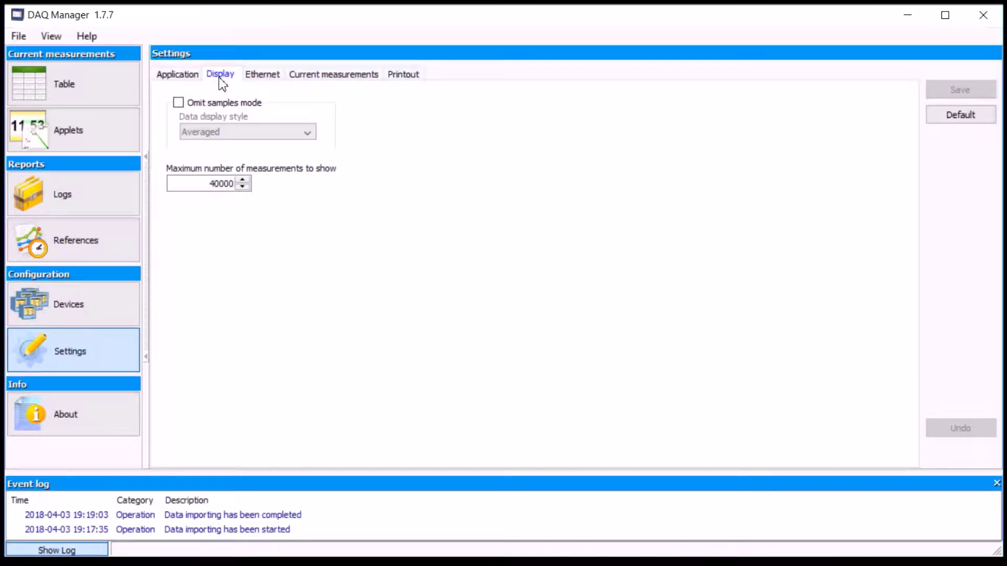
{"action": "left_click", "coordinate": [277, 83]}
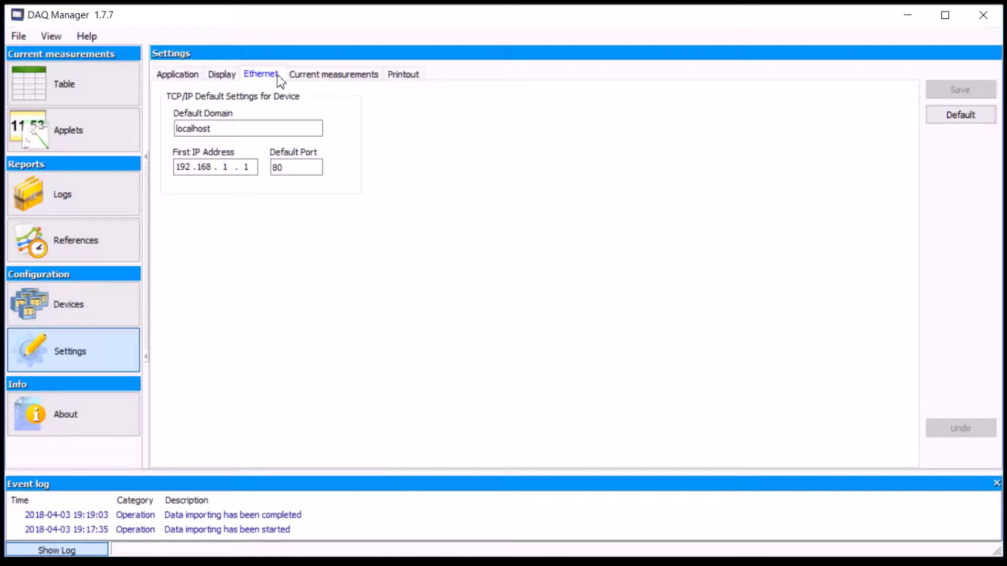
{"action": "left_click", "coordinate": [316, 84]}
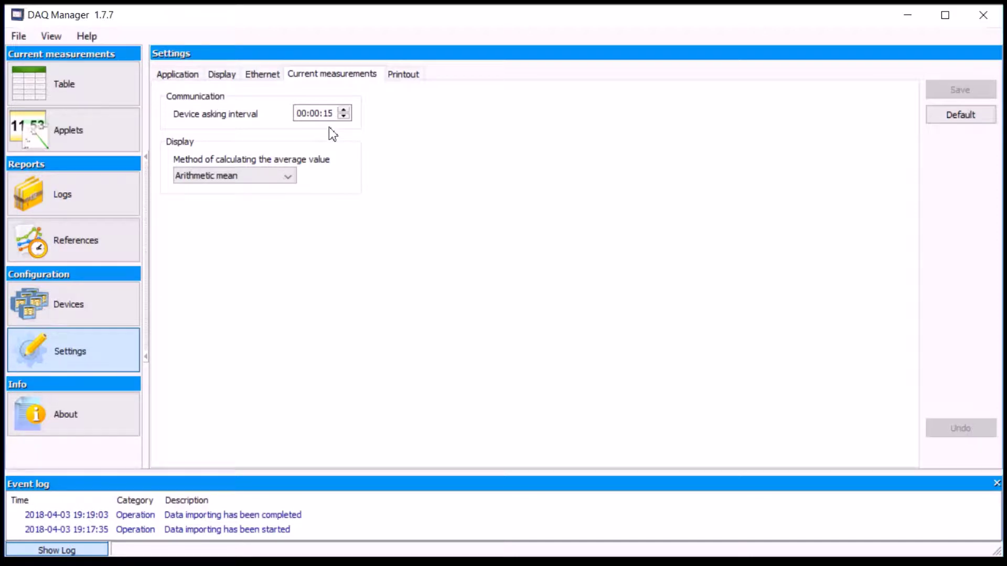
{"action": "left_click", "coordinate": [407, 86]}
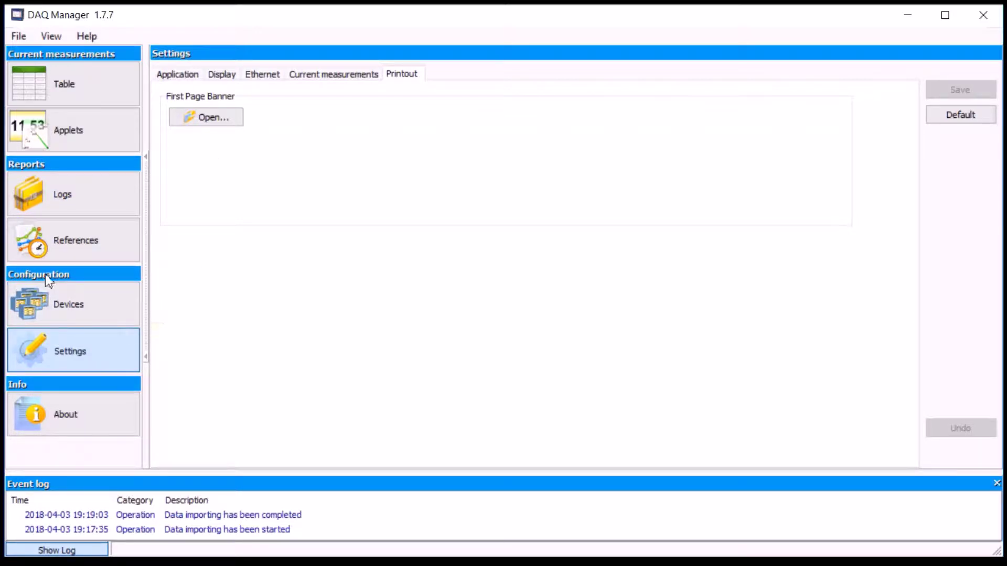
Step: Enter "My device MultiCon" as the imported device's name in its configuration
{"action": "left_click", "coordinate": [117, 315]}
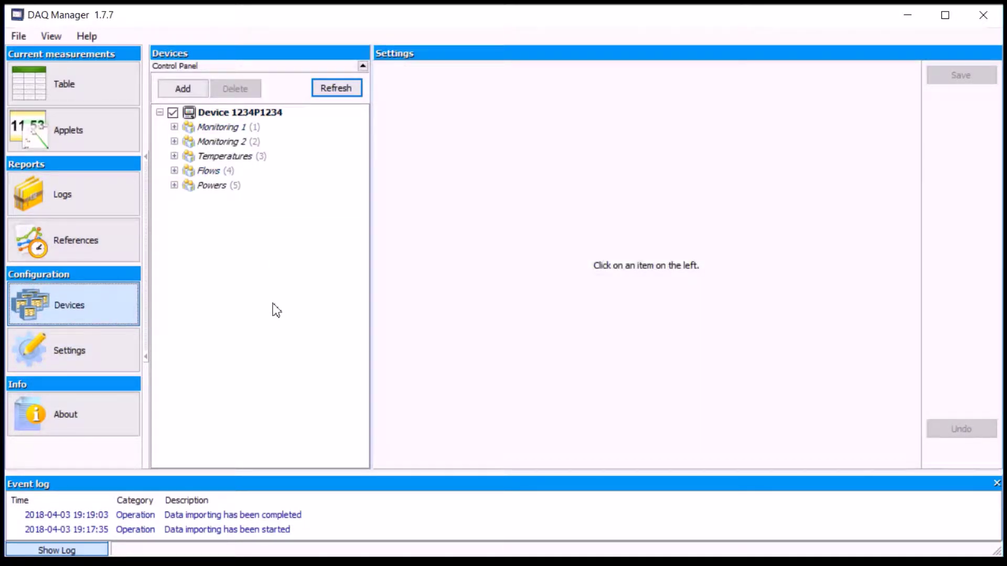
{"action": "left_click", "coordinate": [283, 114]}
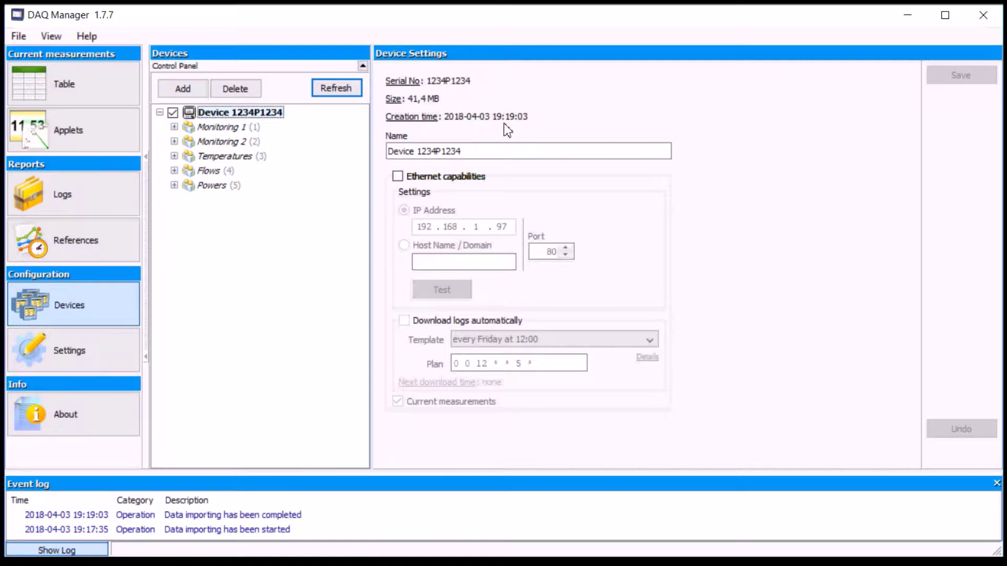
{"action": "left_click", "coordinate": [475, 151]}
{"action": "type", "text": "My"}
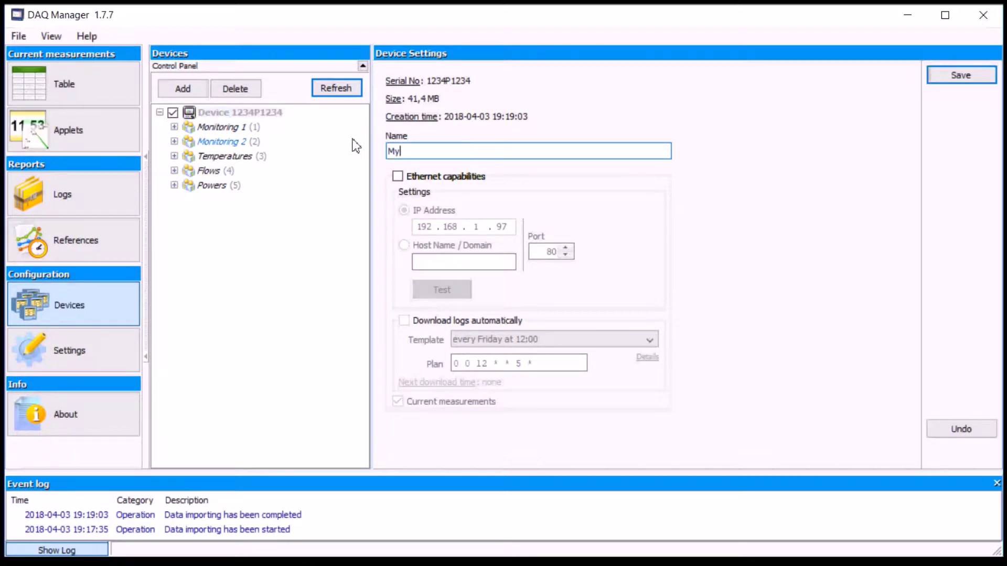
{"action": "type", "text": " device Multicon"}
{"action": "key", "text": "Left"}
{"action": "key", "text": "Left"}
{"action": "key", "text": "BackSpace"}
{"action": "type", "text": "C"}
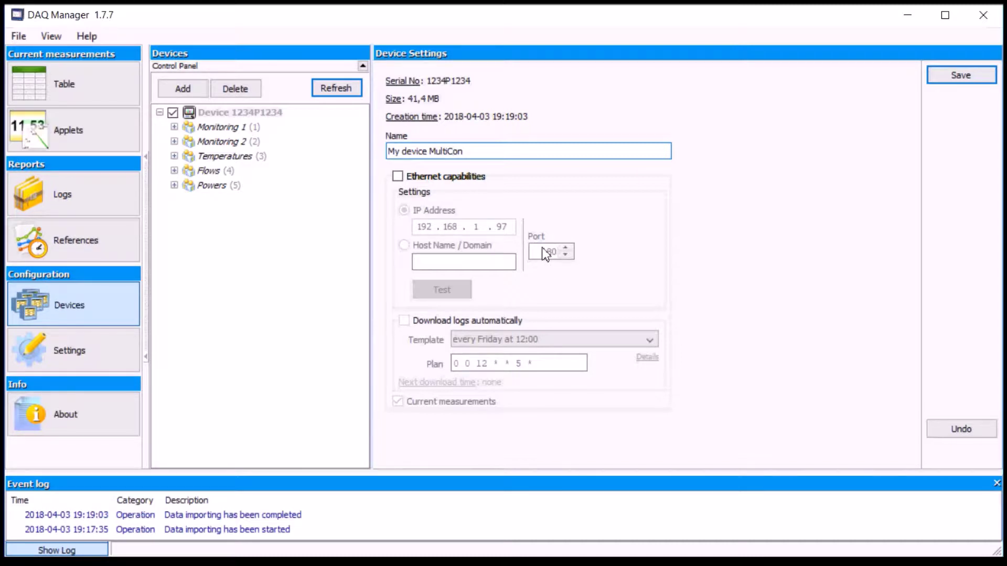
Step: Try out the device's Ethernet capabilities and automatic log download, review the schedule templates, and disable both options again
{"action": "left_click", "coordinate": [448, 177]}
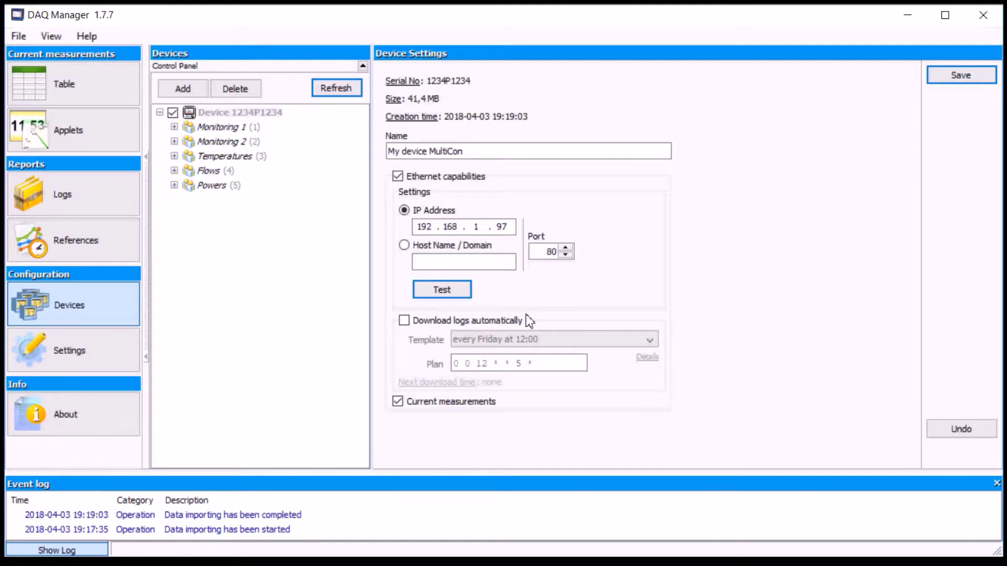
{"action": "left_click", "coordinate": [405, 321]}
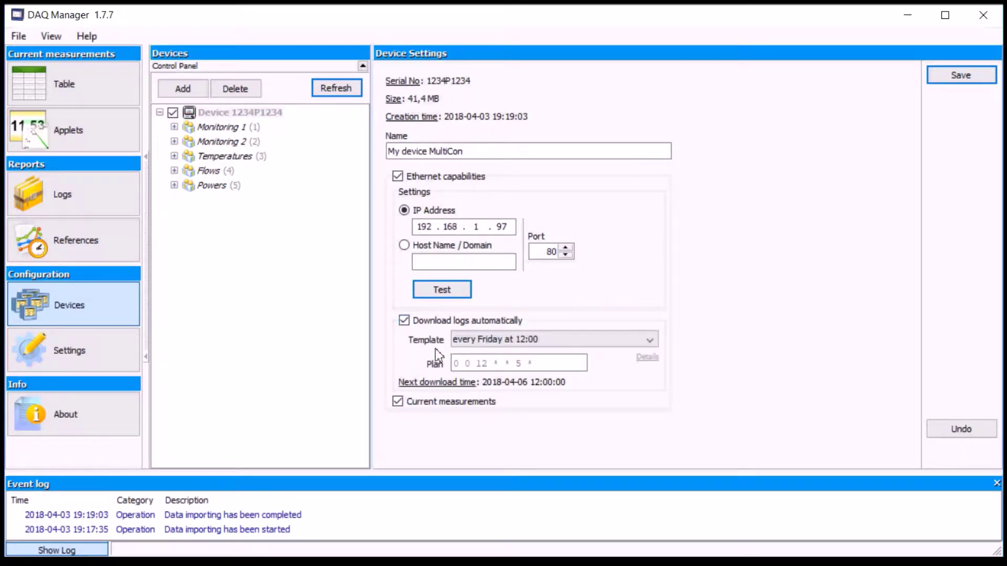
{"action": "left_click", "coordinate": [491, 341]}
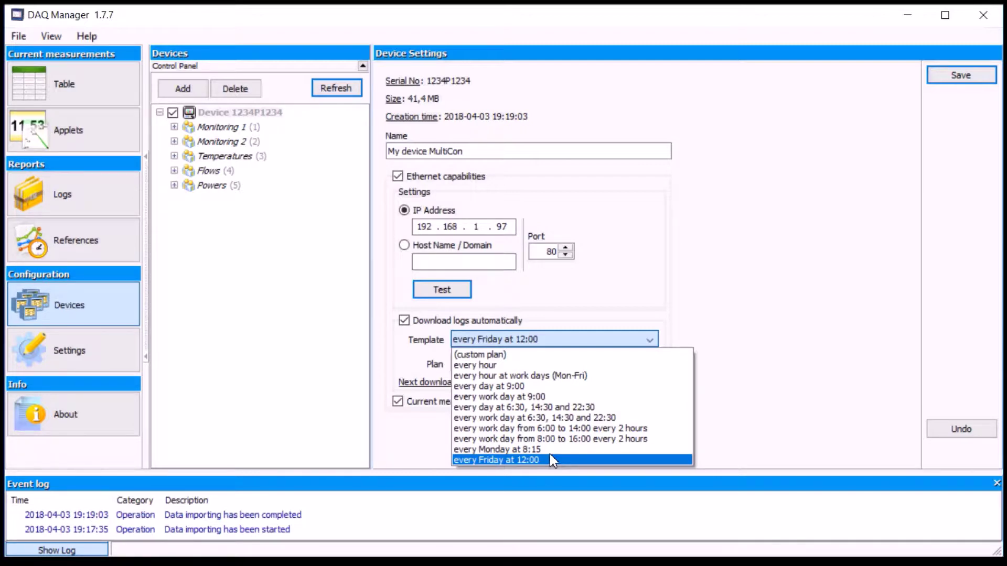
{"action": "left_click", "coordinate": [523, 342]}
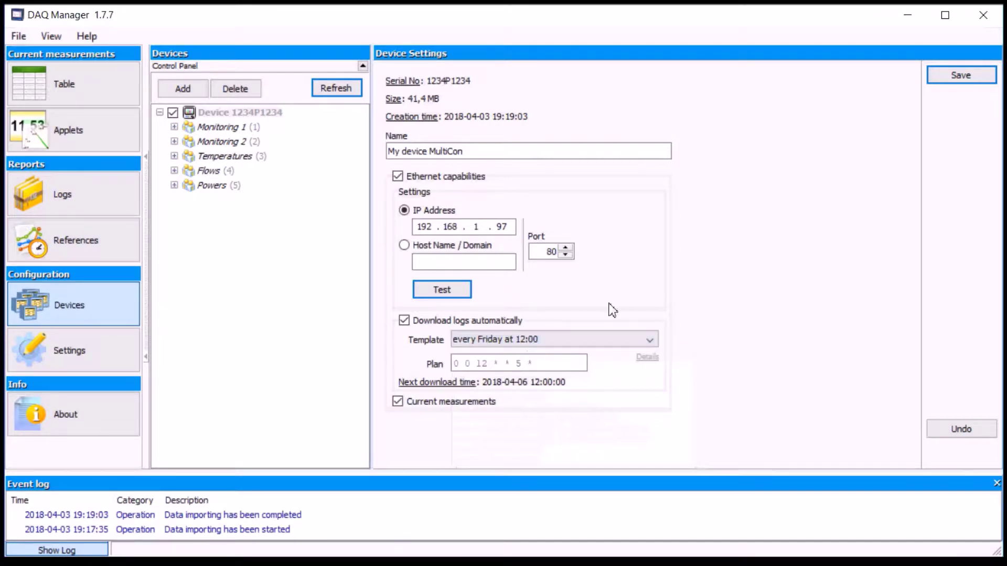
{"action": "left_click", "coordinate": [454, 322]}
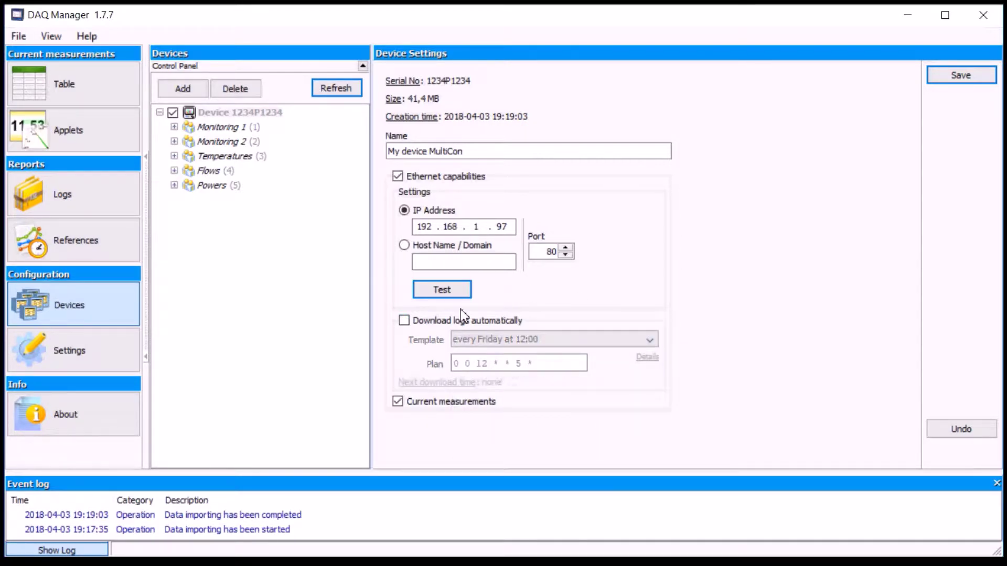
{"action": "left_click", "coordinate": [447, 175]}
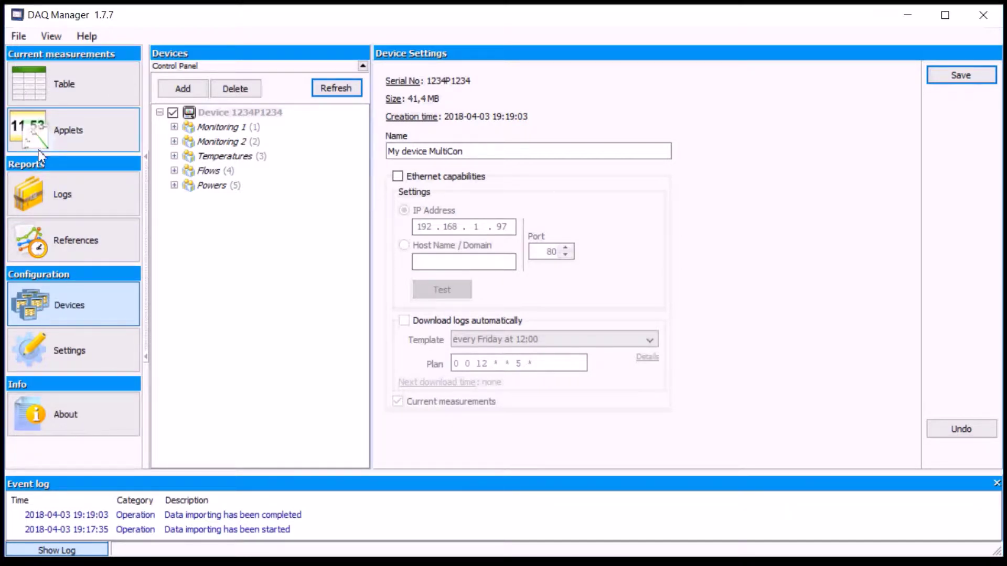
Step: View the table of current measurements and the log groups stored for the imported device
{"action": "left_click", "coordinate": [94, 89]}
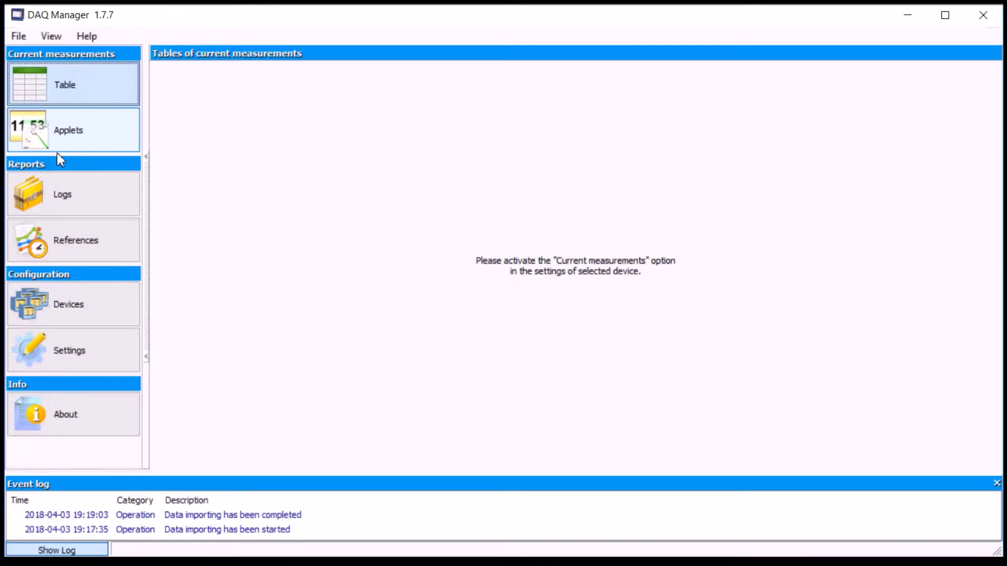
{"action": "left_click", "coordinate": [61, 198]}
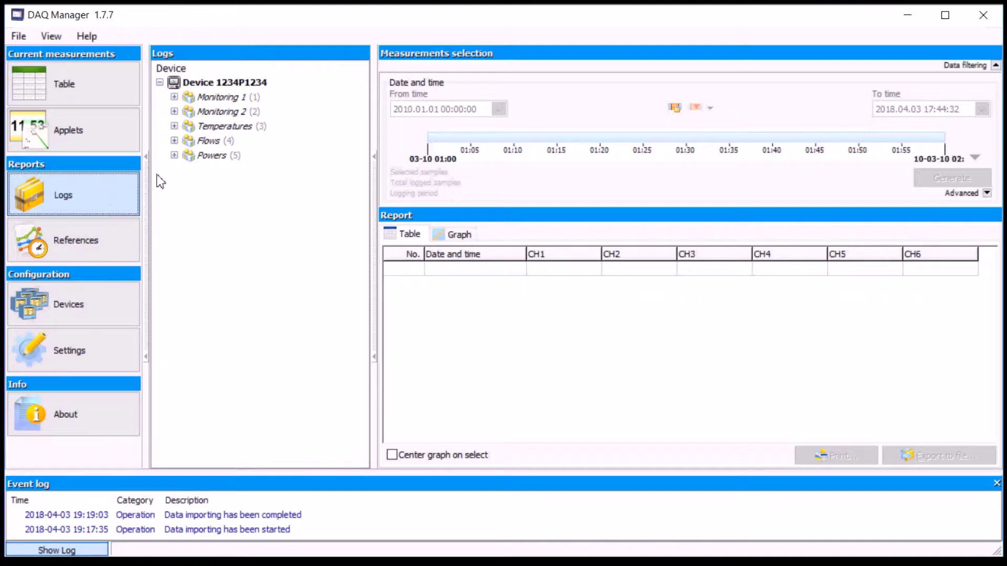
{"action": "mouse_move", "coordinate": [229, 93]}
{"action": "mouse_move", "coordinate": [272, 133]}
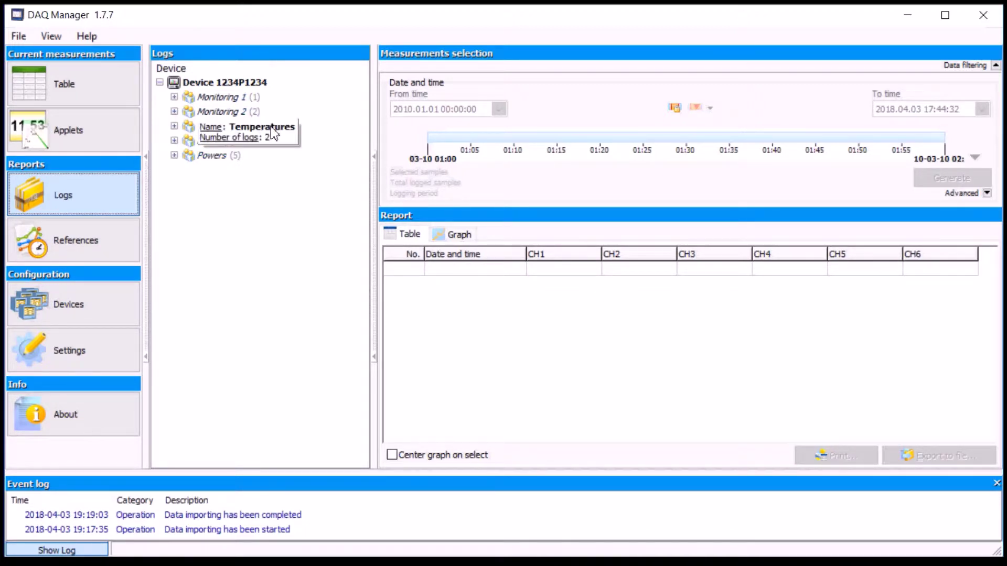
Step: Generate a report from Log 0120510/091947 in the Monitoring 1 group
{"action": "left_click", "coordinate": [174, 98]}
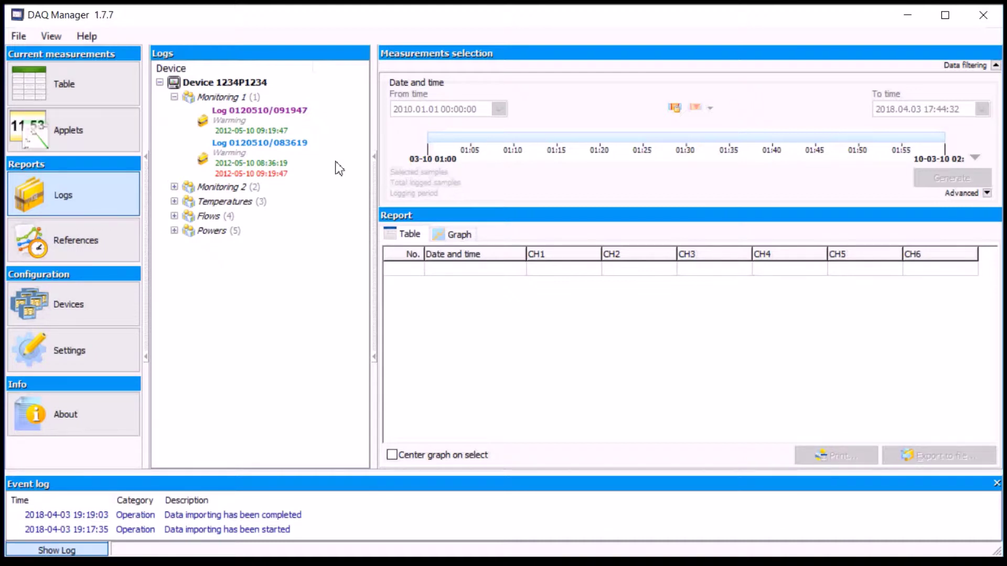
{"action": "left_click", "coordinate": [304, 143]}
{"action": "left_click", "coordinate": [263, 131]}
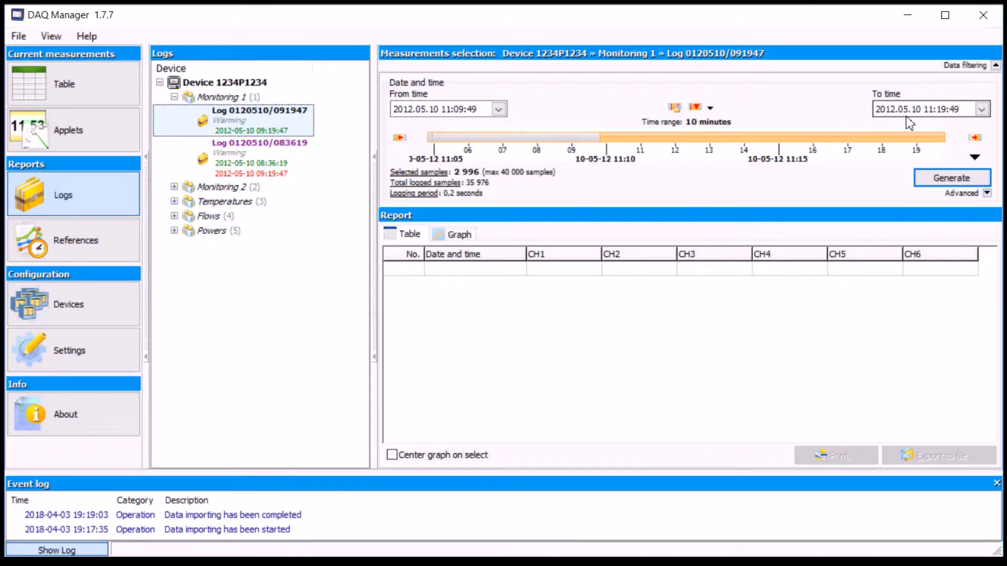
{"action": "left_click", "coordinate": [938, 184]}
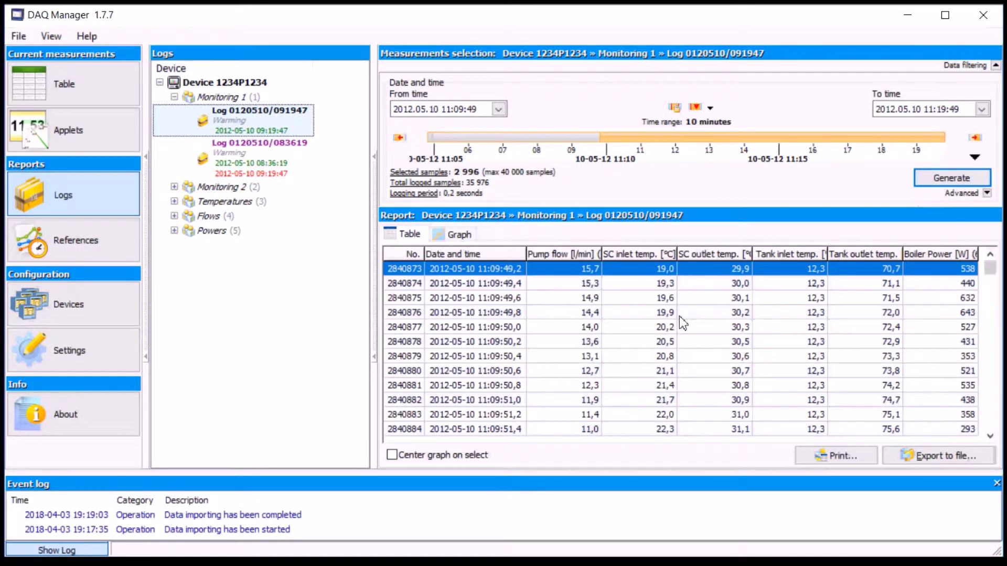
Step: Read through the measurement rows of the report table and check the option for exporting it to a file
{"action": "left_click", "coordinate": [649, 327]}
{"action": "key", "text": "Down"}
{"action": "key", "text": "Down"}
{"action": "key", "text": "Down"}
{"action": "key", "text": "Down"}
{"action": "key", "text": "Down"}
{"action": "key", "text": "Down"}
{"action": "key", "text": "Down"}
{"action": "key", "text": "Down"}
{"action": "key", "text": "Down"}
{"action": "key", "text": "Down"}
{"action": "key", "text": "Down"}
{"action": "key", "text": "Down"}
{"action": "key", "text": "Down"}
{"action": "key", "text": "Down"}
{"action": "key", "text": "Down"}
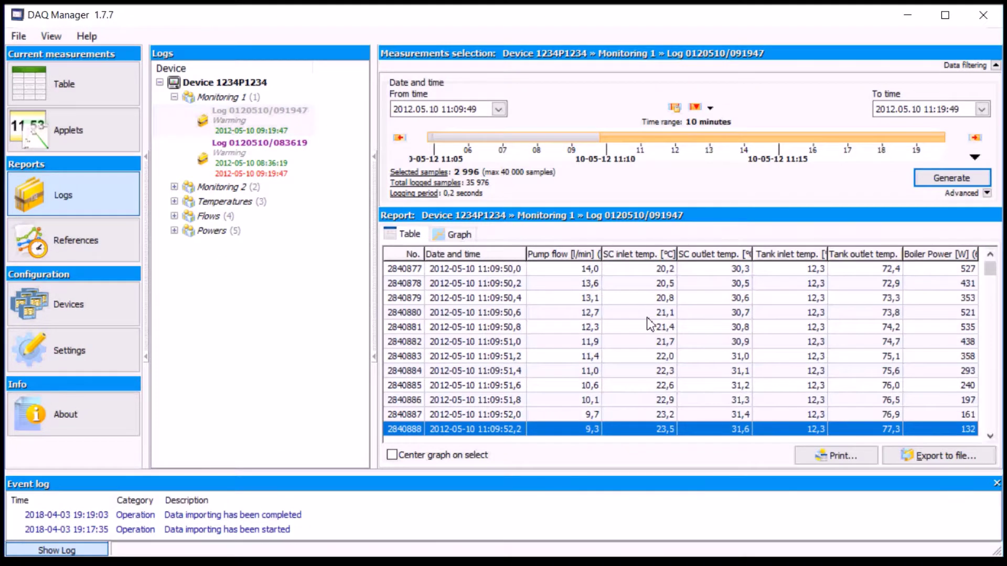
{"action": "key", "text": "Down"}
{"action": "key", "text": "Down"}
{"action": "key", "text": "Down"}
{"action": "key", "text": "Down"}
{"action": "key", "text": "Down"}
{"action": "key", "text": "Down"}
{"action": "key", "text": "Down"}
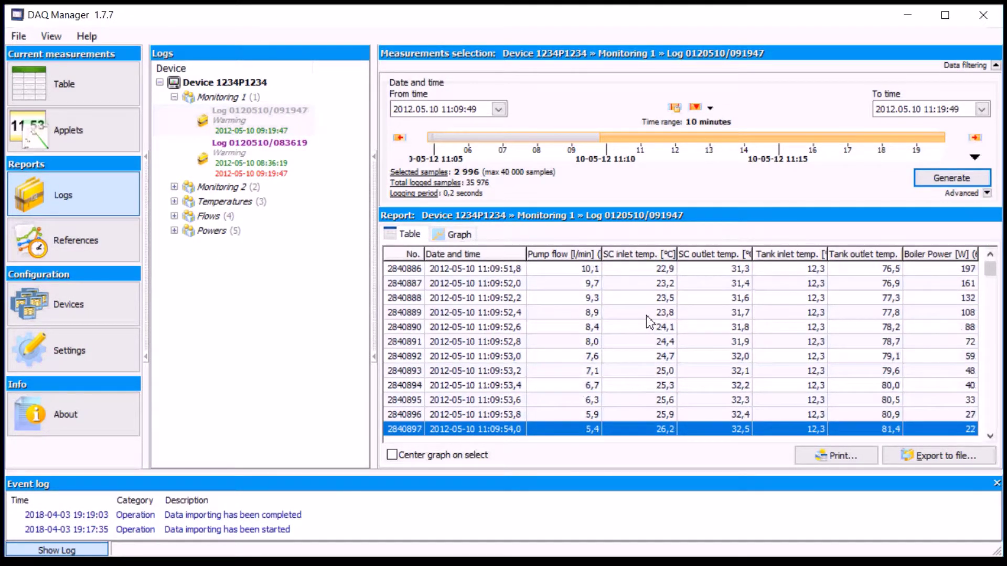
{"action": "key", "text": "Down"}
{"action": "key", "text": "Down"}
{"action": "key", "text": "Down"}
{"action": "key", "text": "Down"}
{"action": "key", "text": "Down"}
{"action": "key", "text": "Down"}
{"action": "key", "text": "Down"}
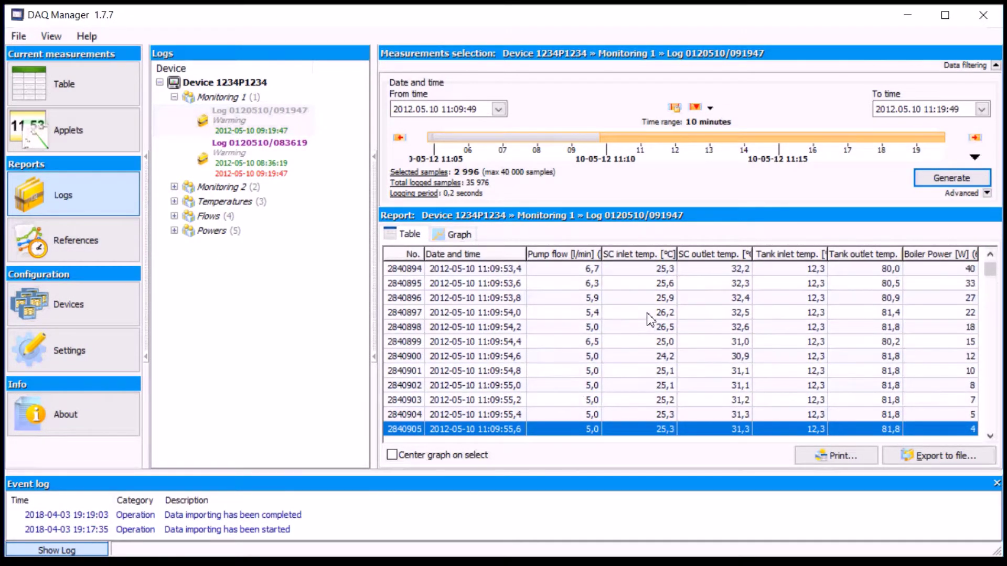
{"action": "key", "text": "Down"}
{"action": "key", "text": "Down"}
{"action": "key", "text": "Down"}
{"action": "key", "text": "Down"}
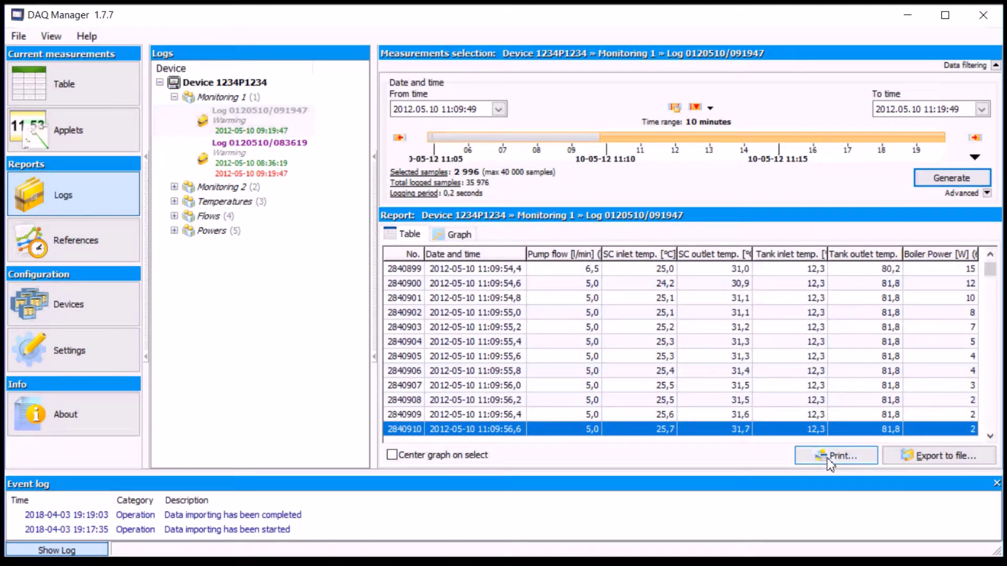
{"action": "left_click", "coordinate": [905, 457]}
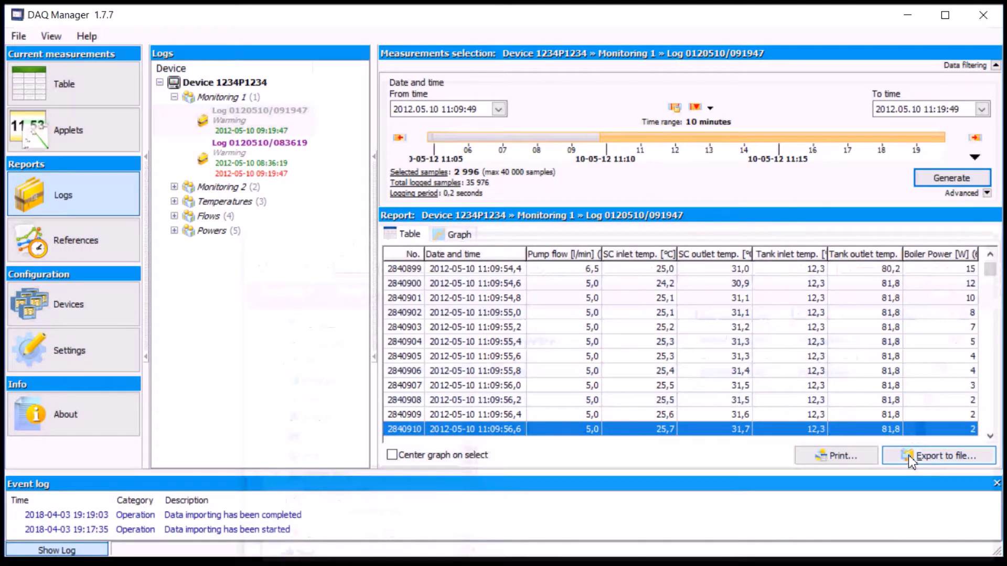
Step: Show the report as a graph with the navigation and log lists collapsed, enlarged around 11:15
{"action": "left_click", "coordinate": [461, 236]}
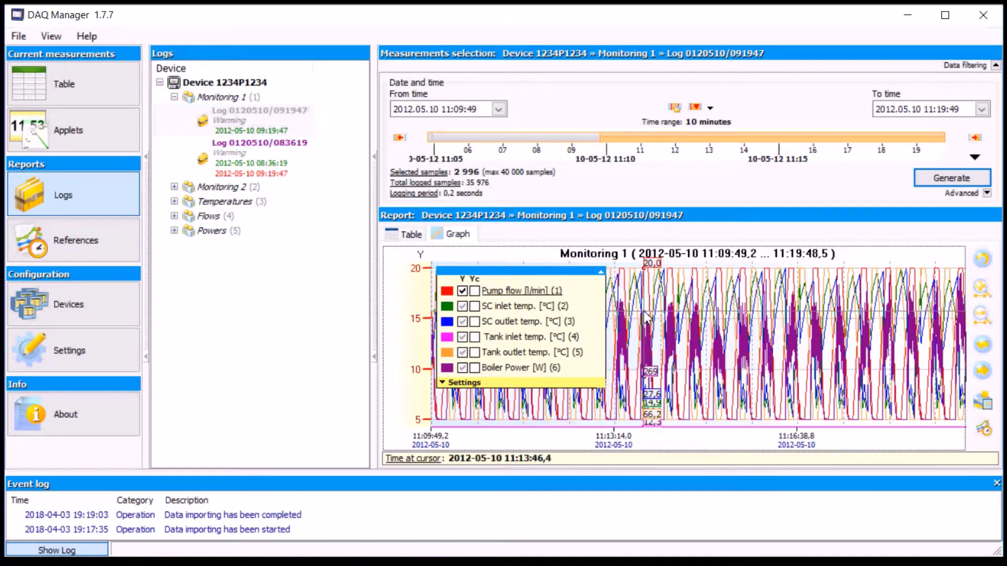
{"action": "left_click", "coordinate": [147, 167]}
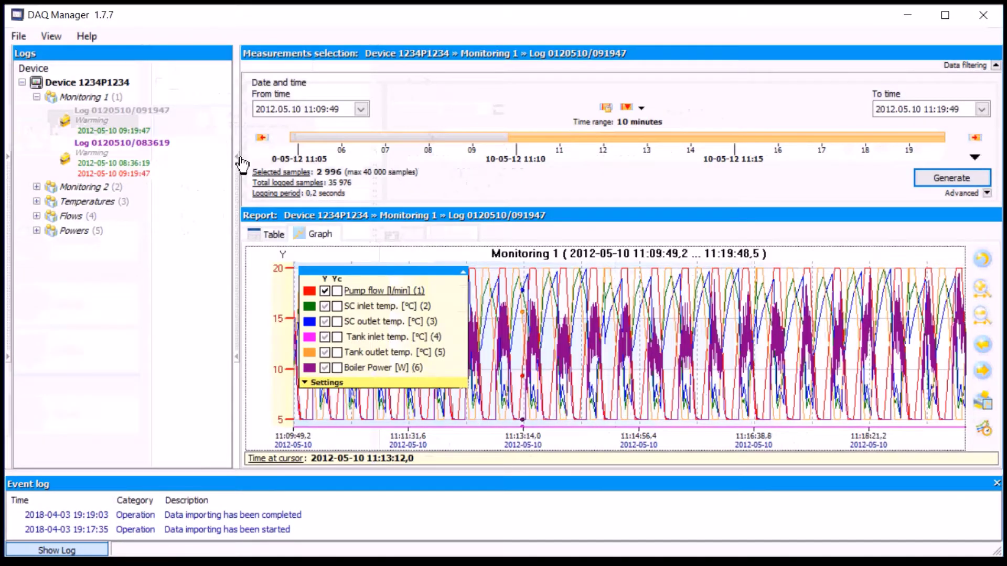
{"action": "left_click", "coordinate": [241, 168]}
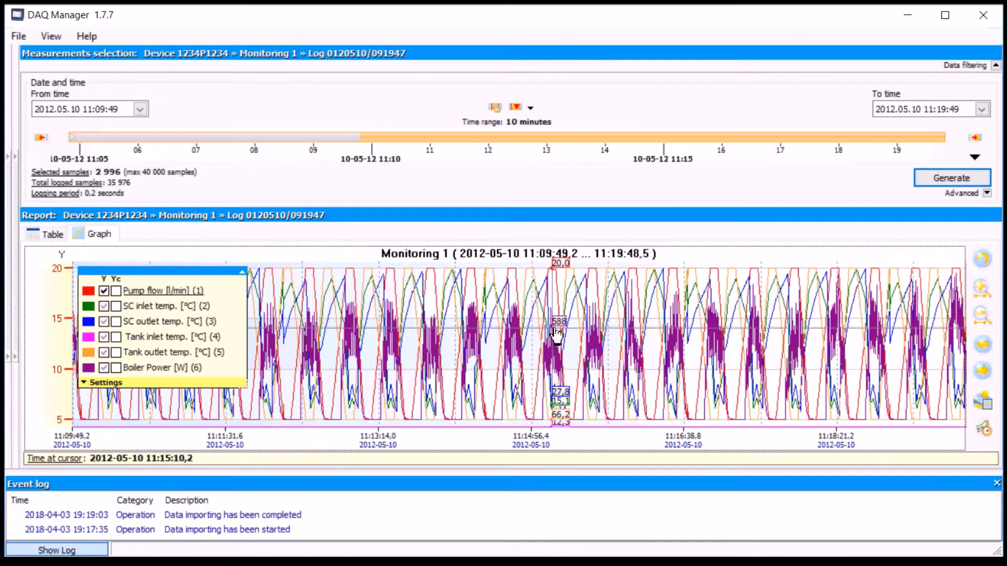
{"action": "scroll", "coordinate": [572, 338], "scroll_direction": "up", "scroll_amount": 4}
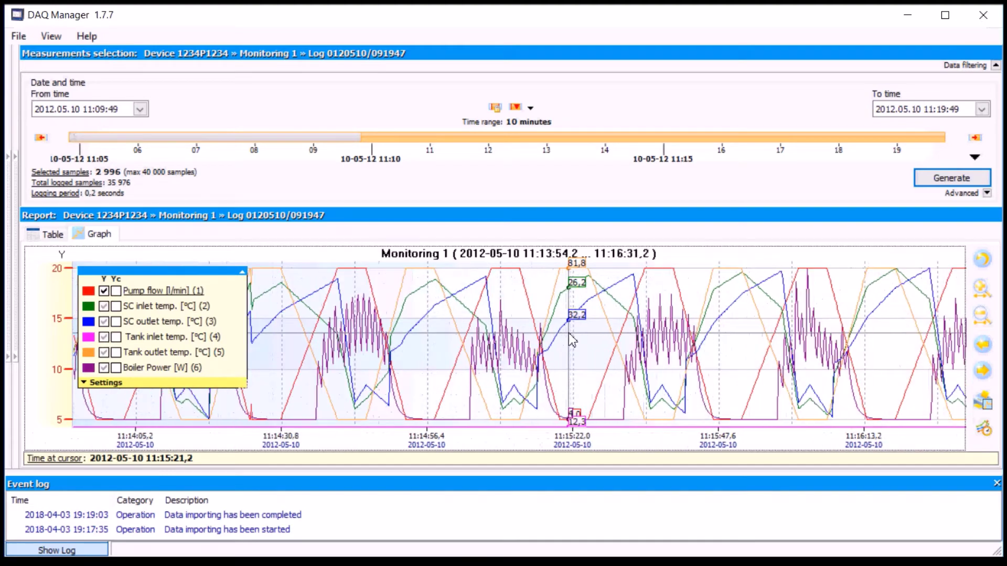
Step: Assign all six measurement series, from Pump flow to Boiler Power, to the Yc axis of the Monitoring 1 graph
{"action": "scroll", "coordinate": [572, 339], "scroll_direction": "up", "scroll_amount": 4}
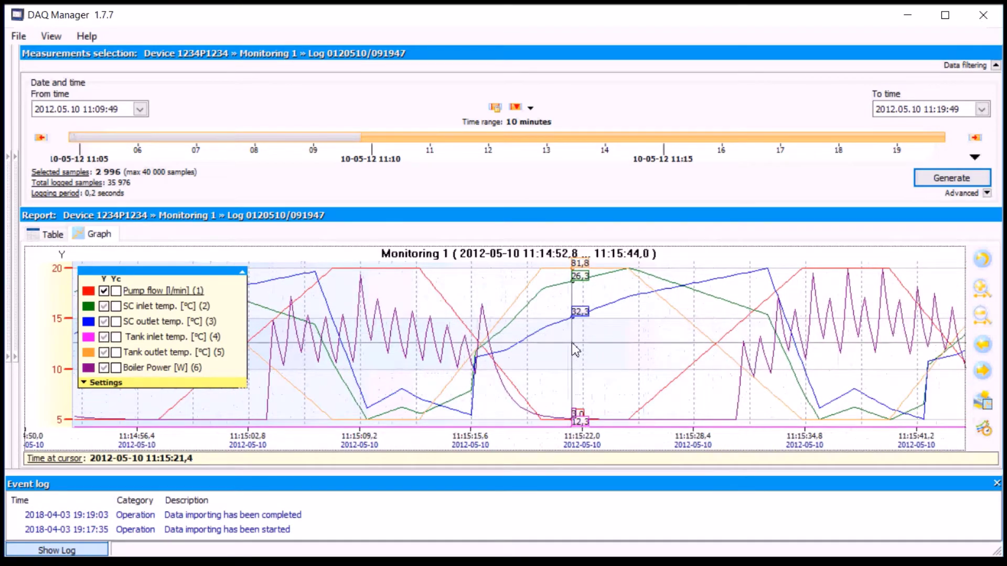
{"action": "scroll", "coordinate": [575, 350], "scroll_direction": "left", "scroll_amount": 6}
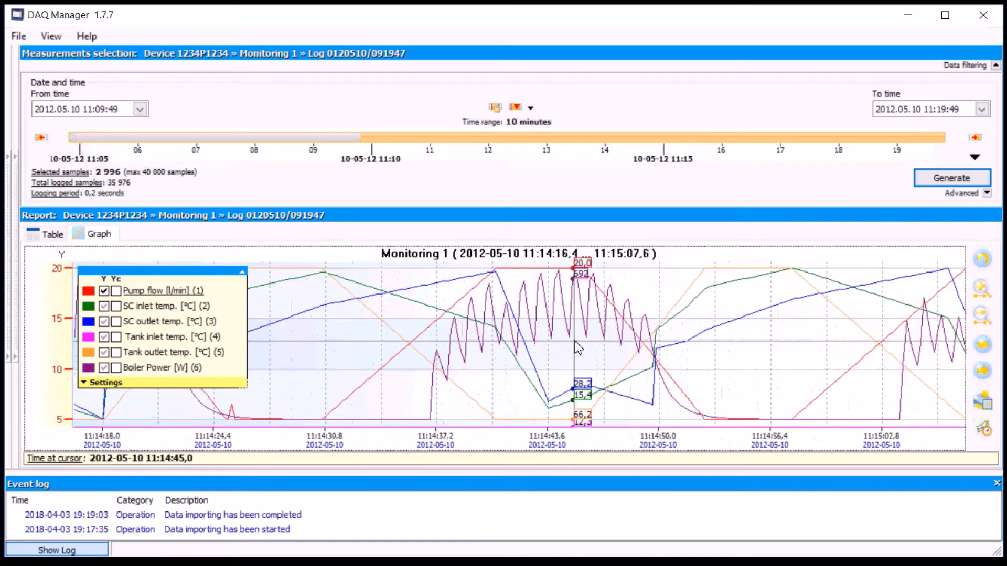
{"action": "scroll", "coordinate": [577, 349], "scroll_direction": "left", "scroll_amount": 1}
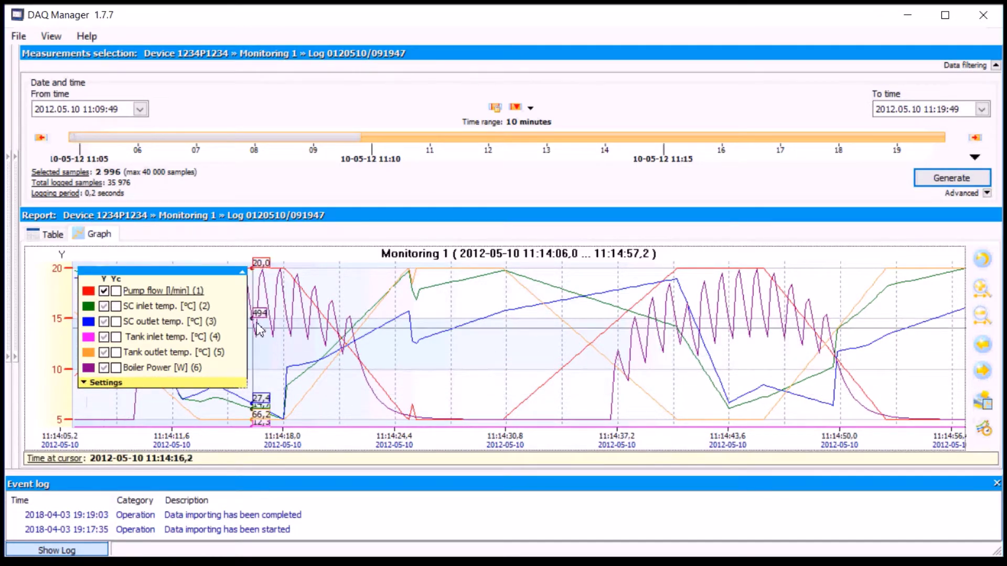
{"action": "left_click", "coordinate": [116, 291]}
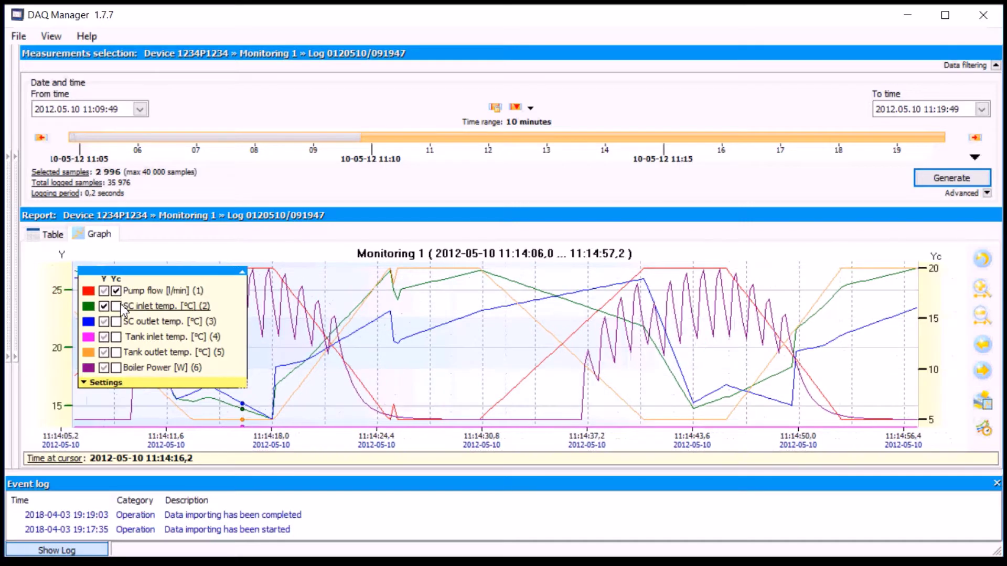
{"action": "left_click", "coordinate": [116, 306]}
{"action": "left_click", "coordinate": [117, 321]}
{"action": "left_click", "coordinate": [117, 337]}
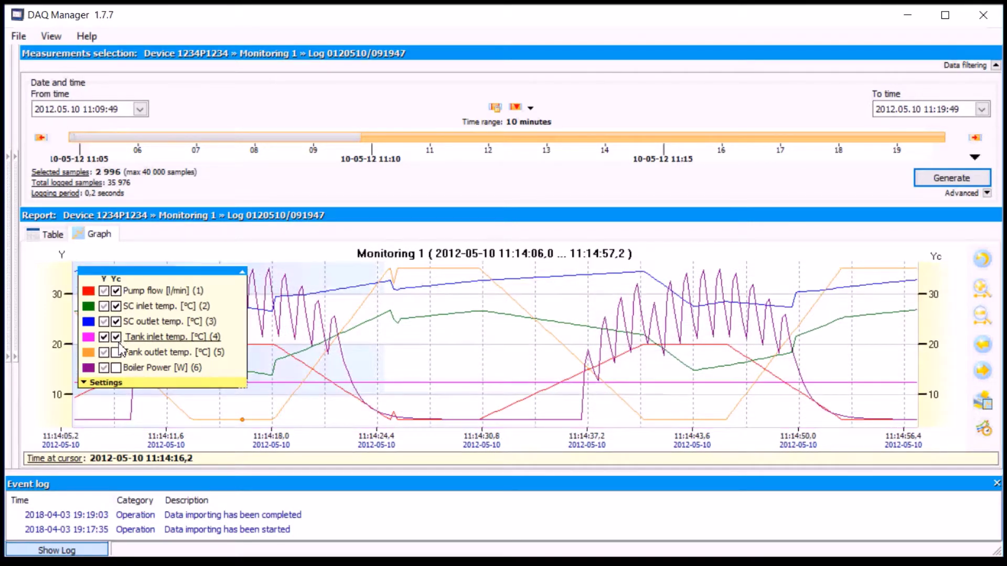
{"action": "left_click", "coordinate": [116, 353]}
{"action": "left_click", "coordinate": [116, 367]}
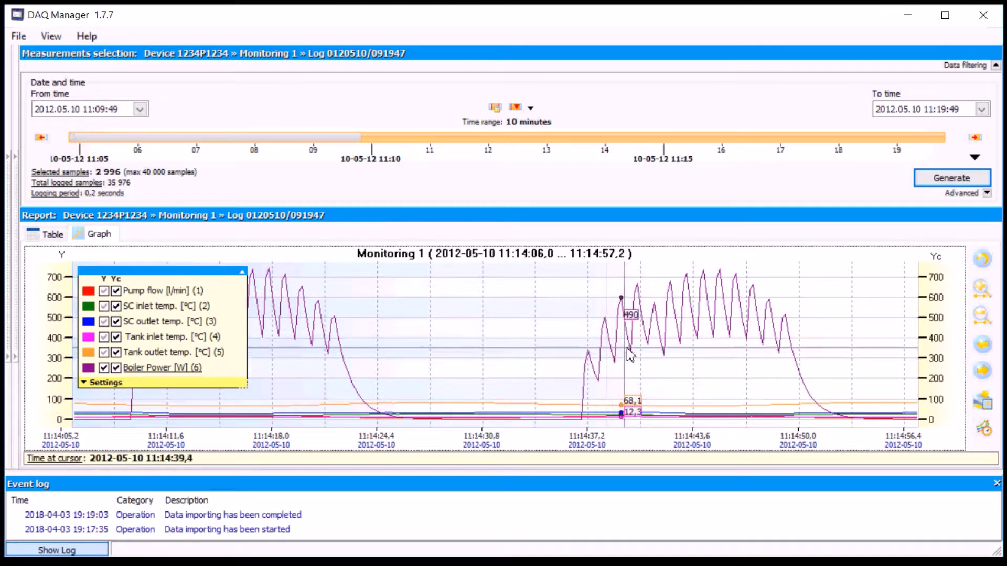
Step: Create a reference named "my reference" from the current graph view spanning about 11:14:28 to 11:14:54
{"action": "scroll", "coordinate": [648, 355], "scroll_direction": "down", "scroll_amount": 1}
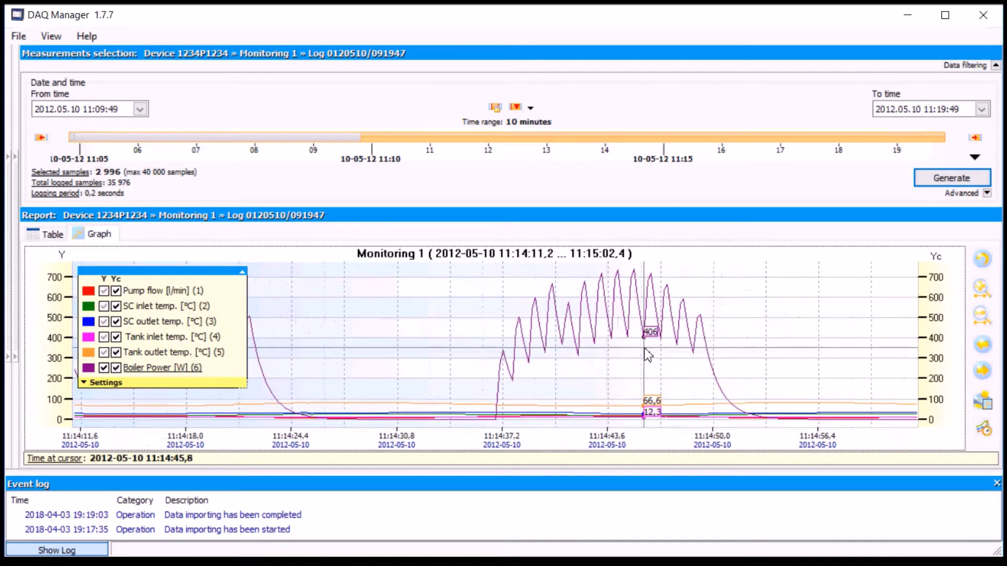
{"action": "scroll", "coordinate": [648, 355], "scroll_direction": "down", "scroll_amount": 3}
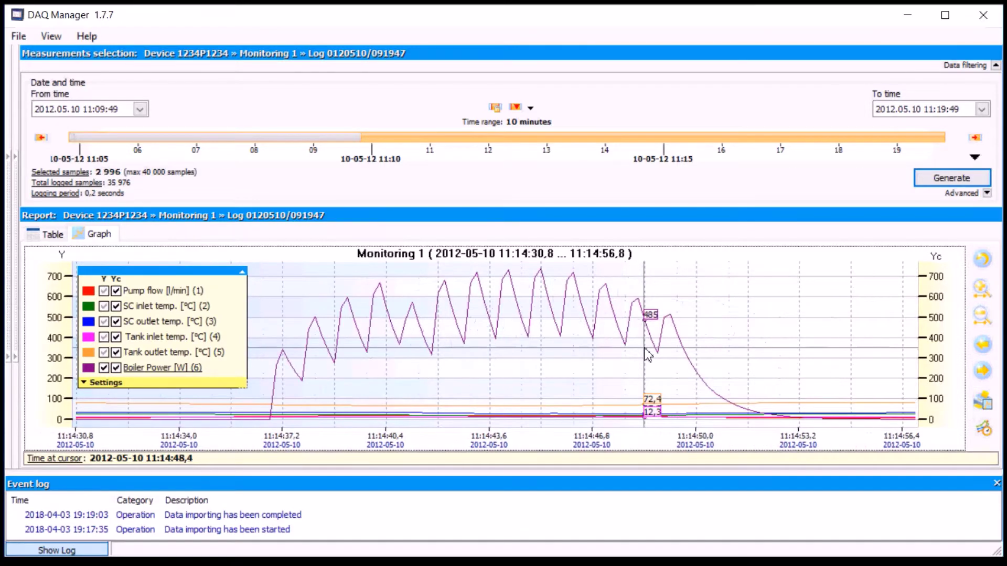
{"action": "scroll", "coordinate": [648, 355], "scroll_direction": "up", "scroll_amount": 1}
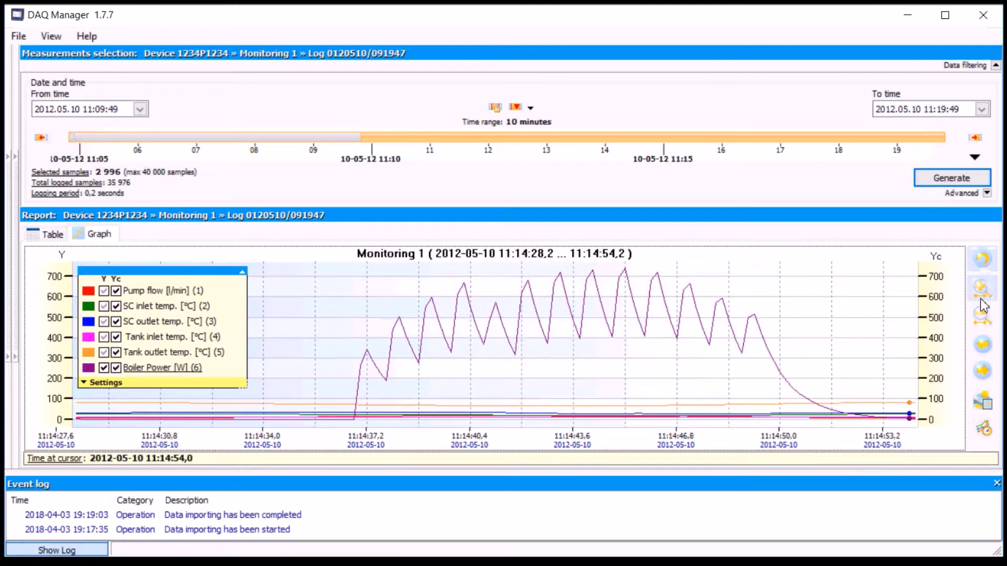
{"action": "left_click", "coordinate": [985, 436]}
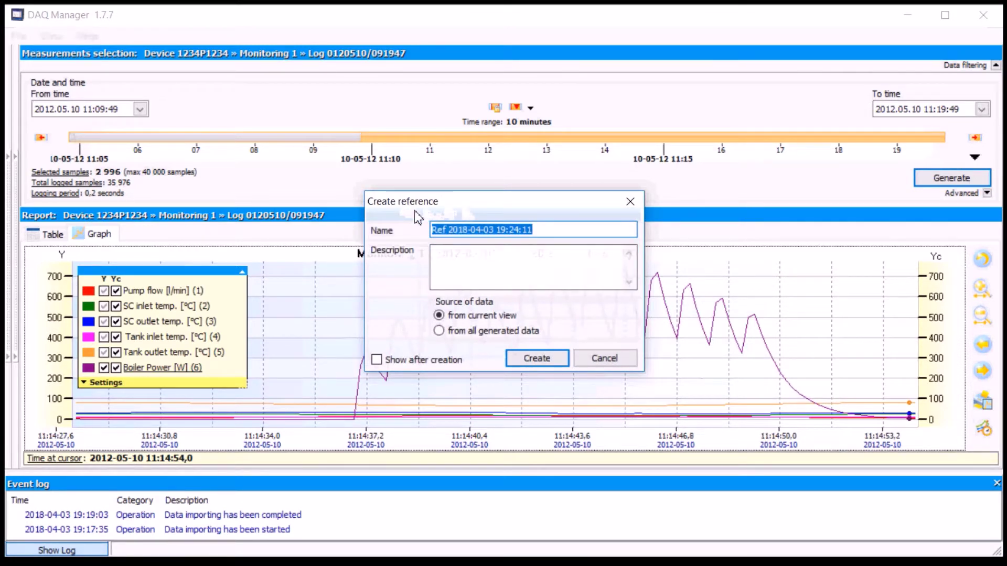
{"action": "type", "text": "my reference"}
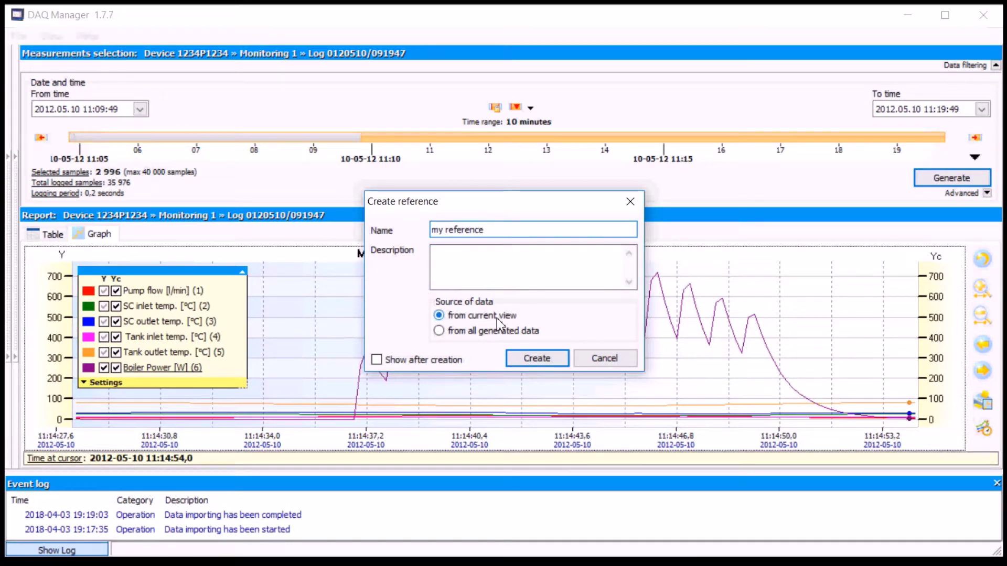
{"action": "left_click", "coordinate": [546, 359]}
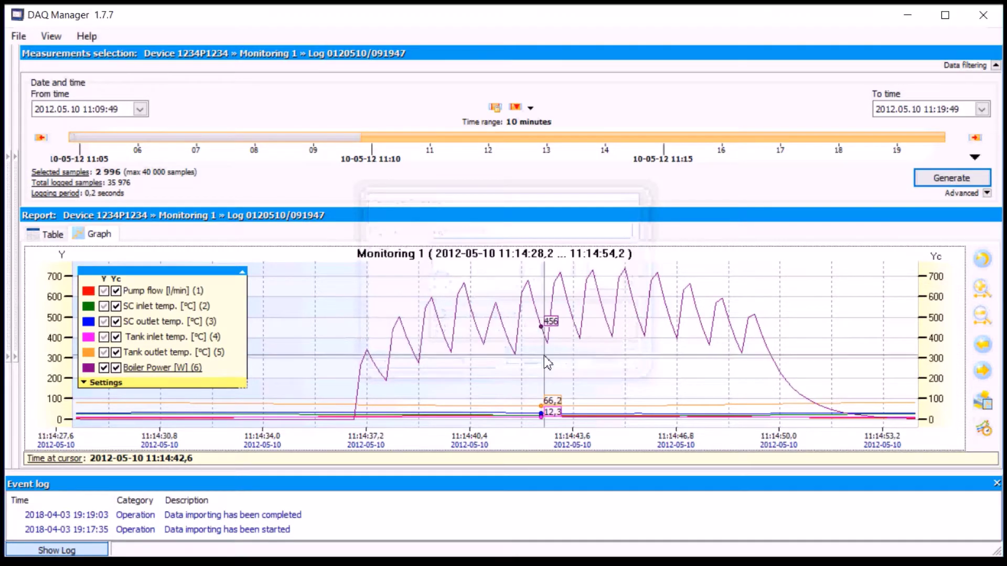
Step: Restore the collapsed navigation and log lists and open "my reference" from the stored references
{"action": "left_click", "coordinate": [19, 166]}
{"action": "left_click", "coordinate": [11, 165]}
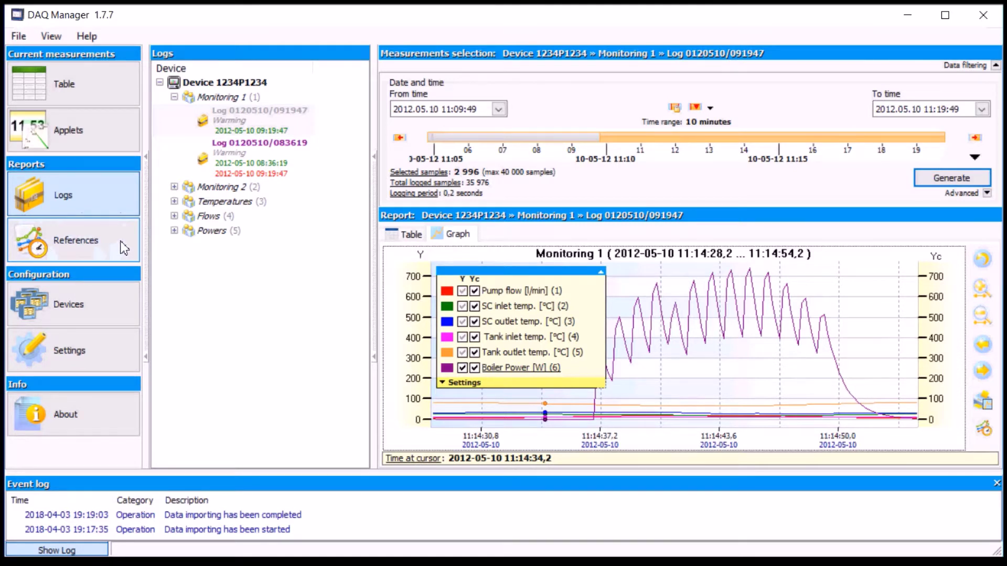
{"action": "left_click", "coordinate": [95, 240]}
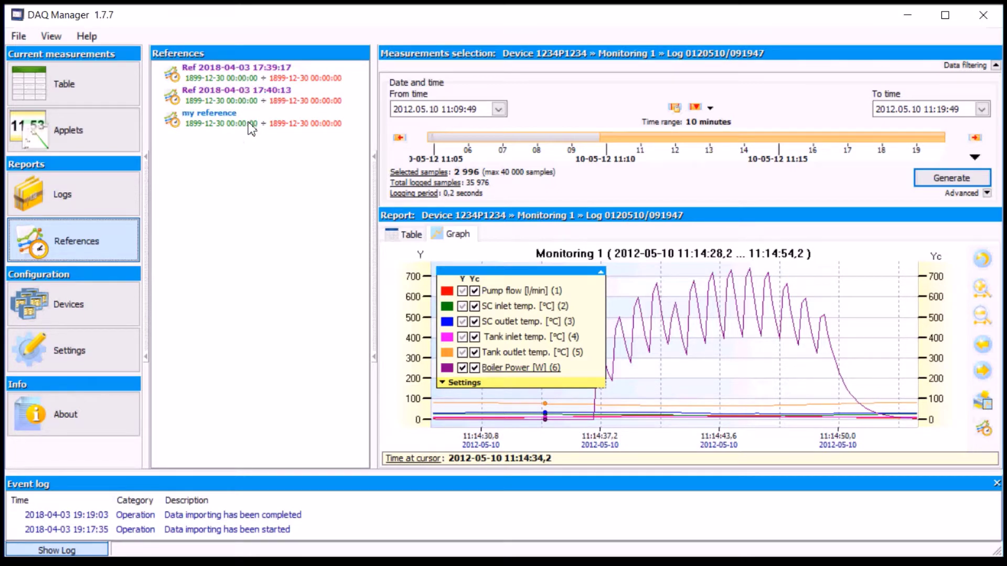
{"action": "mouse_move", "coordinate": [252, 129]}
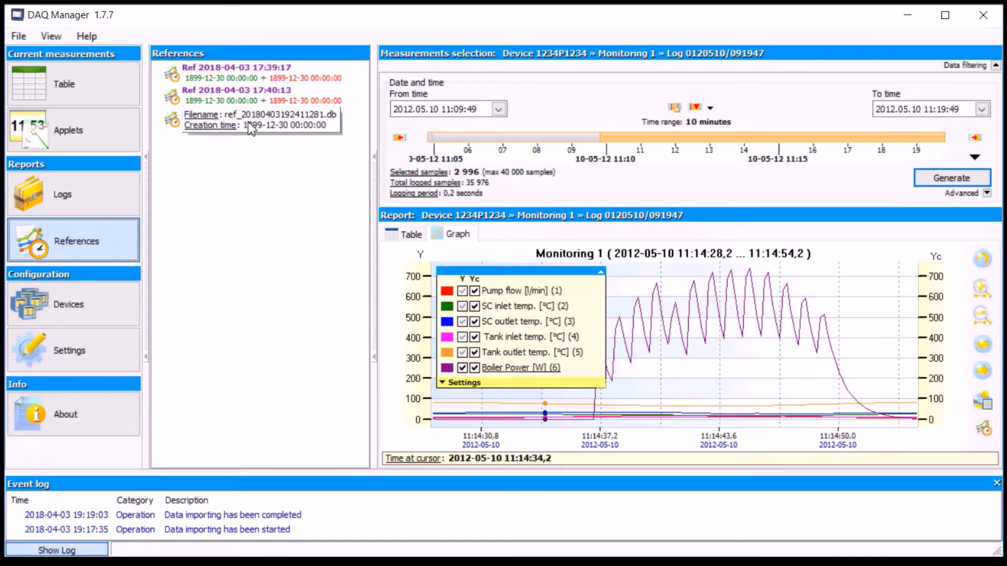
{"action": "left_click", "coordinate": [252, 129]}
{"action": "double_click", "coordinate": [250, 124]}
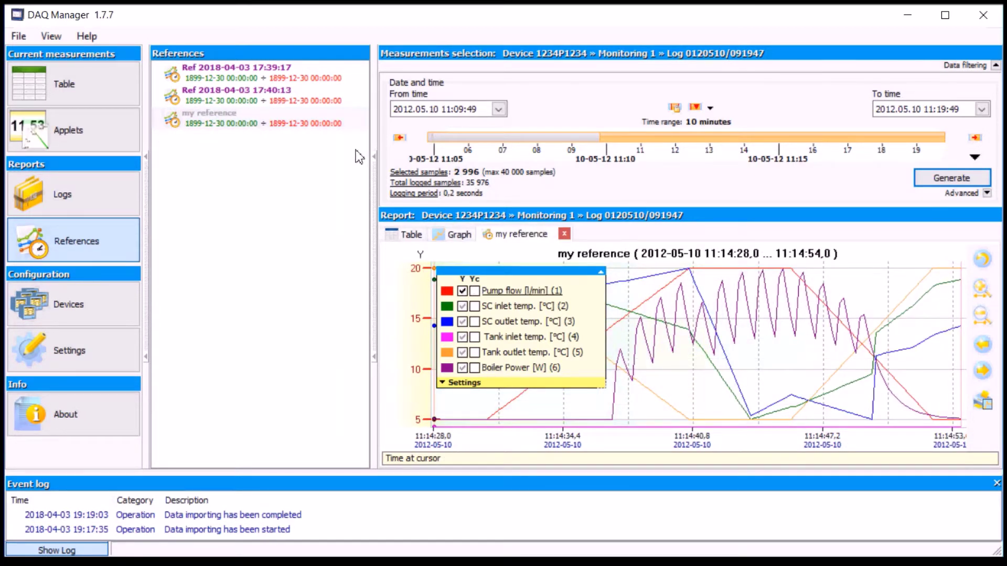
Step: Browse the curves of the "my reference" graph and switch its Y axis scale to Tank inlet temp
{"action": "left_click", "coordinate": [414, 253]}
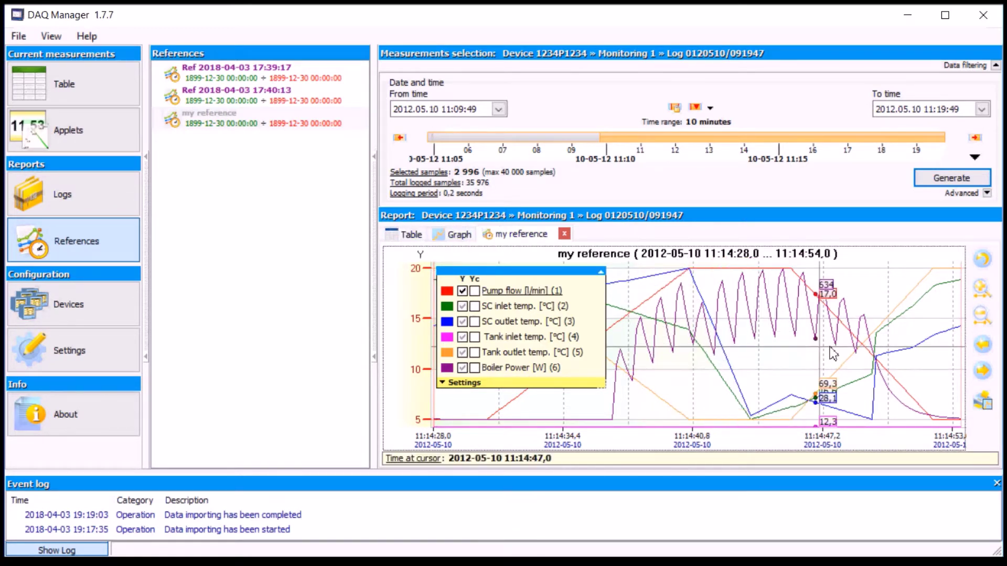
{"action": "scroll", "coordinate": [859, 353], "scroll_direction": "down", "scroll_amount": 3}
{"action": "scroll", "coordinate": [859, 352], "scroll_direction": "up", "scroll_amount": 3}
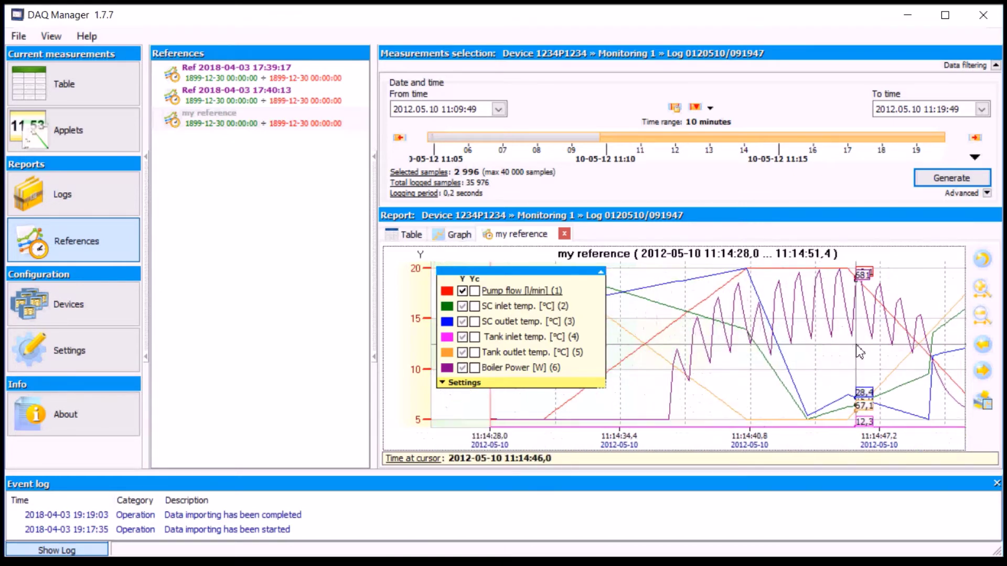
{"action": "scroll", "coordinate": [723, 336], "scroll_direction": "down", "scroll_amount": 5}
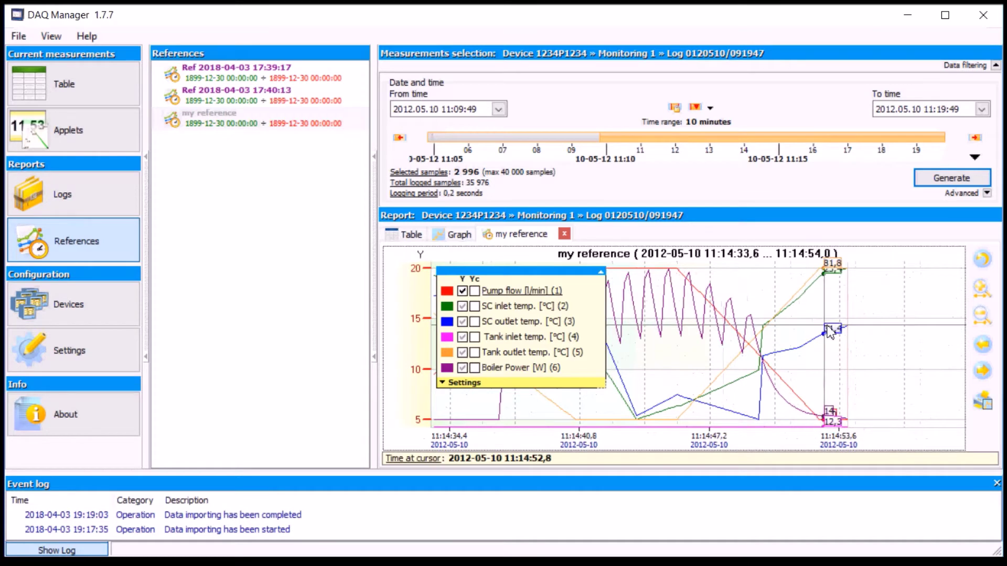
{"action": "scroll", "coordinate": [747, 346], "scroll_direction": "down", "scroll_amount": 2}
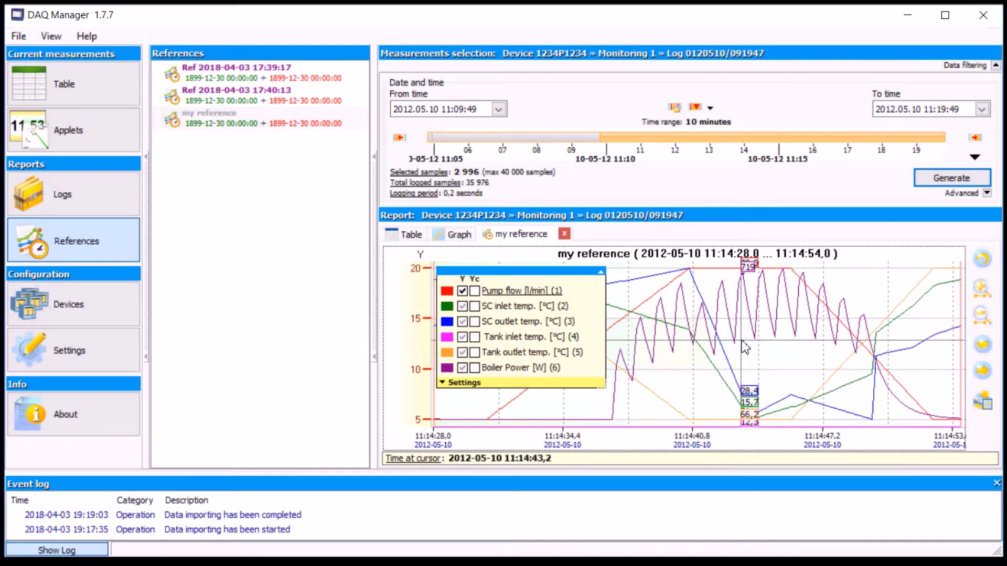
{"action": "left_click", "coordinate": [462, 336]}
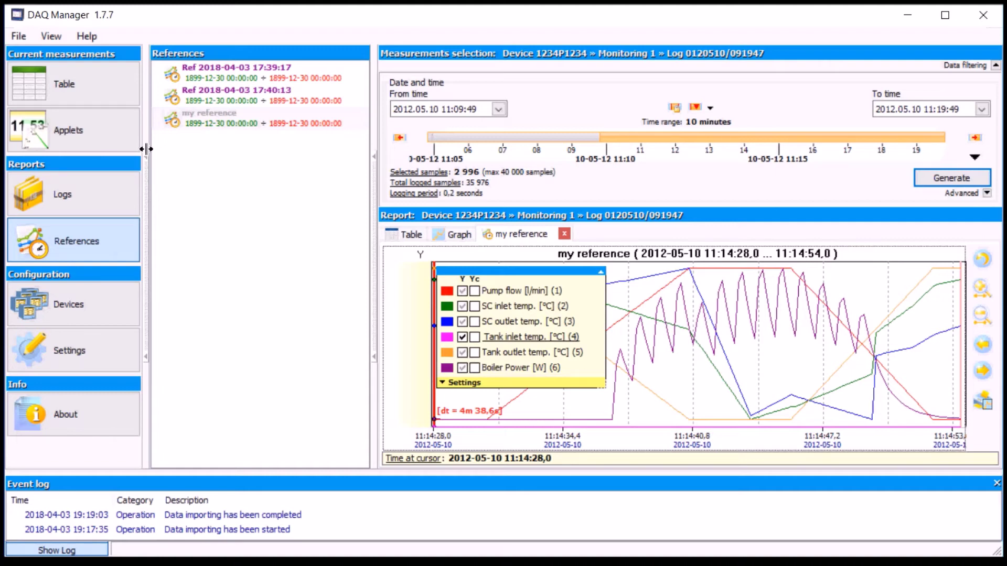
Step: Return to the stored logs and open the device settings for Device 1234P1234 from its entry there
{"action": "left_click", "coordinate": [87, 304]}
{"action": "left_click", "coordinate": [86, 212]}
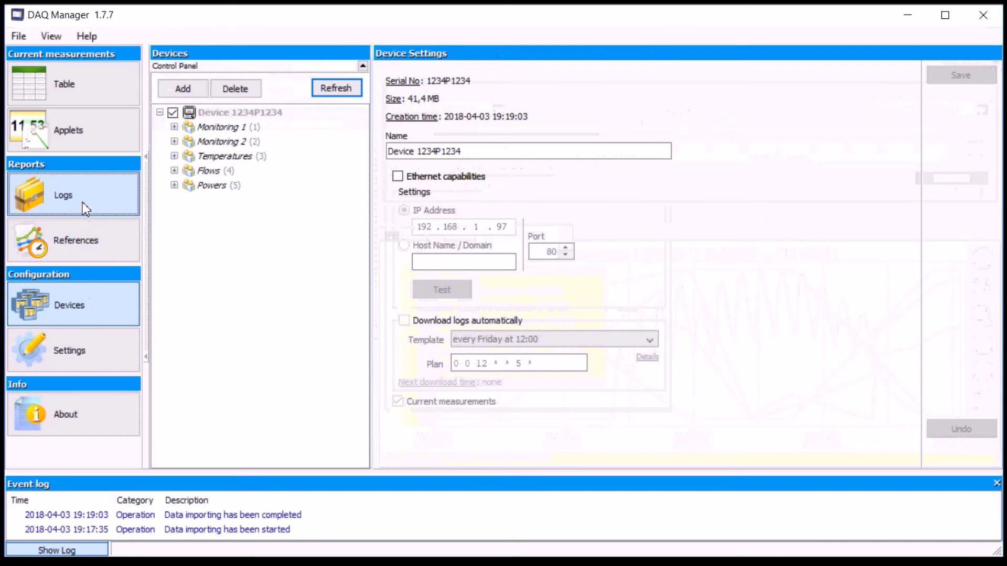
{"action": "right_click", "coordinate": [198, 88]}
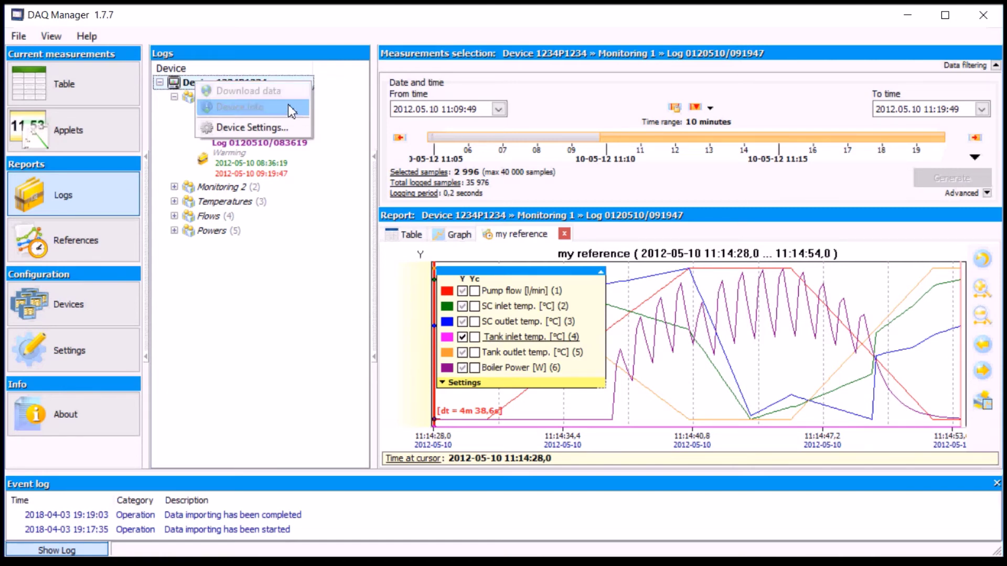
{"action": "left_click", "coordinate": [264, 126]}
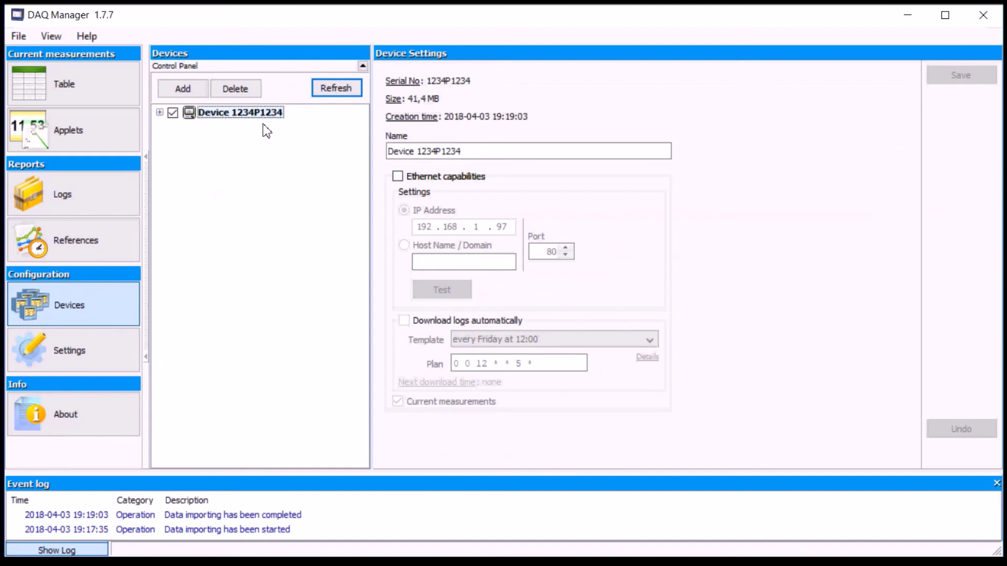